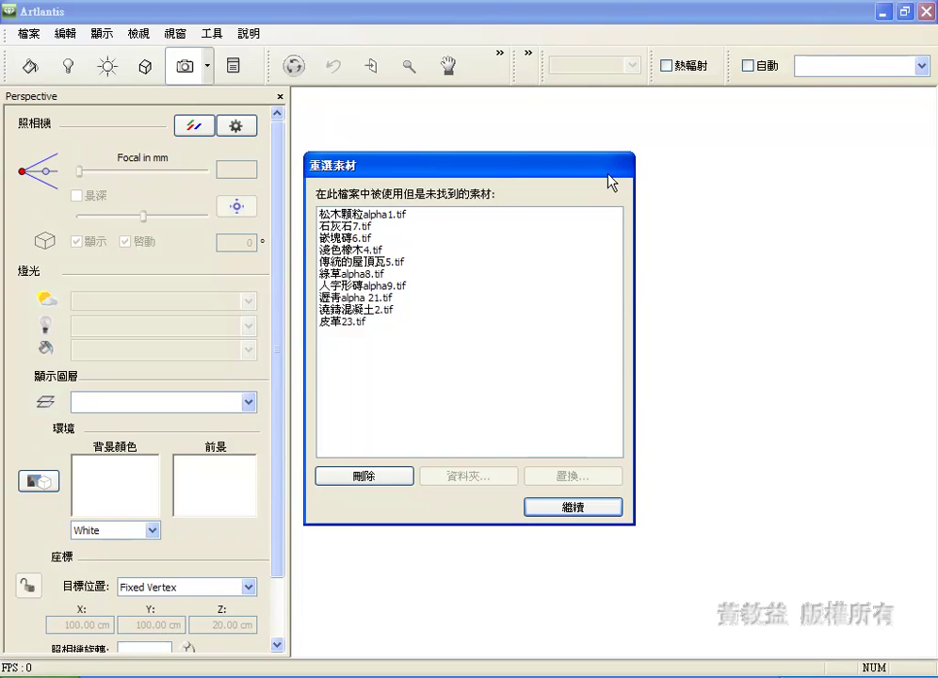
# - Switch to the class01 folder in Windows Explorer and examine the texture files inside class14_Textures, returning to class01
pyautogui.hotkey('alt', 'Tab')
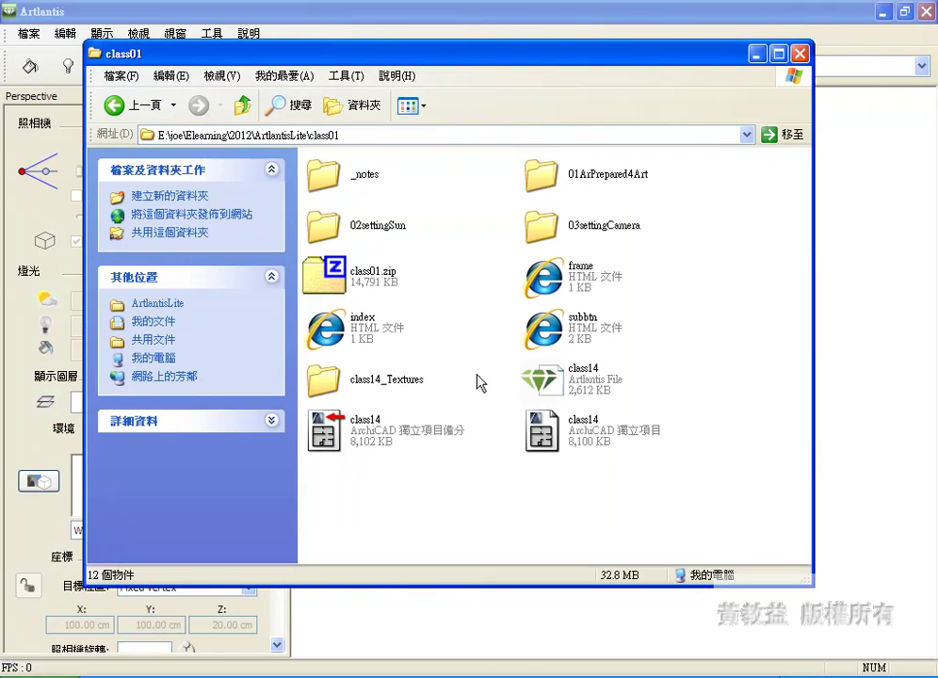
pyautogui.click(553, 391)
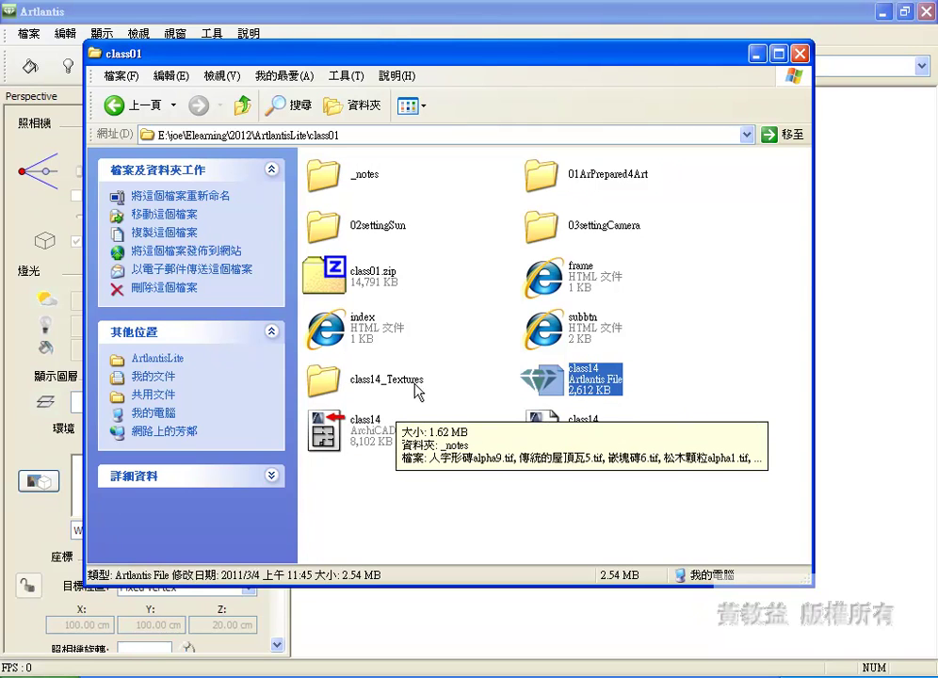
pyautogui.doubleClick(331, 381)
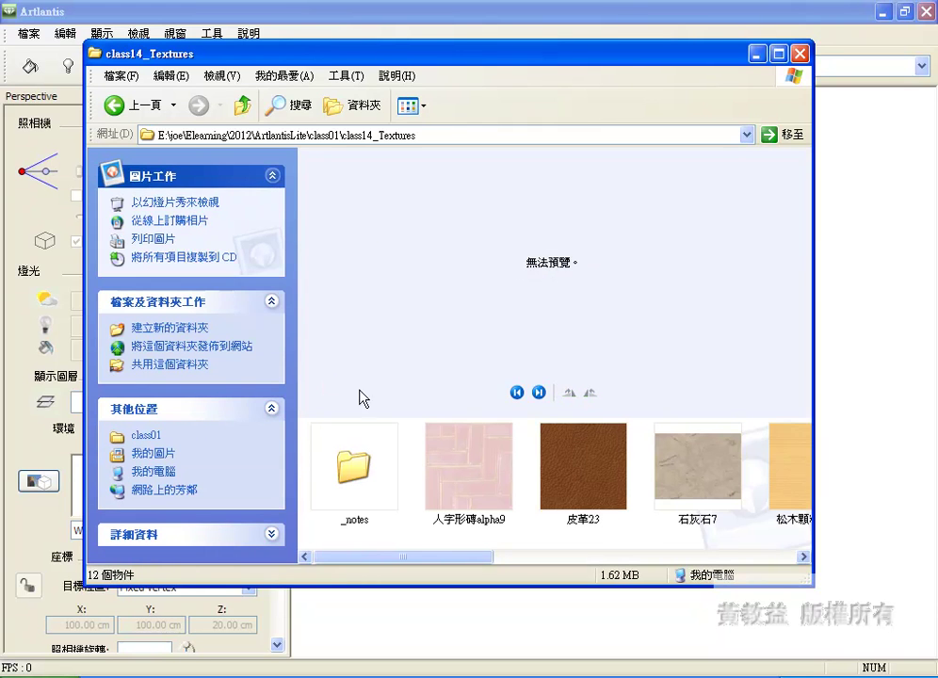
pyautogui.moveTo(468, 561); pyautogui.dragTo(439, 560)
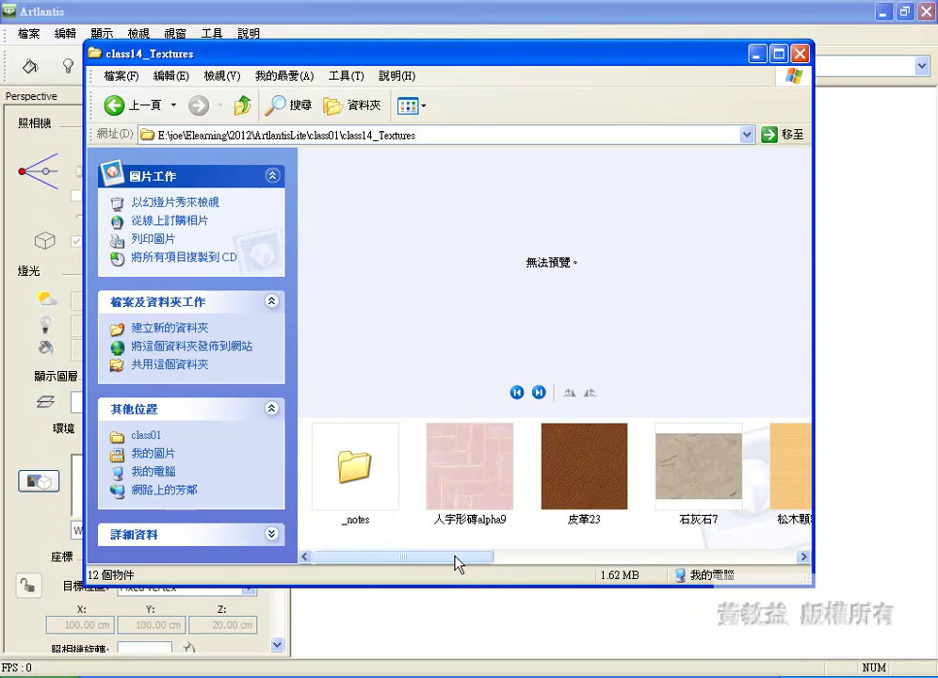
pyautogui.click(243, 108)
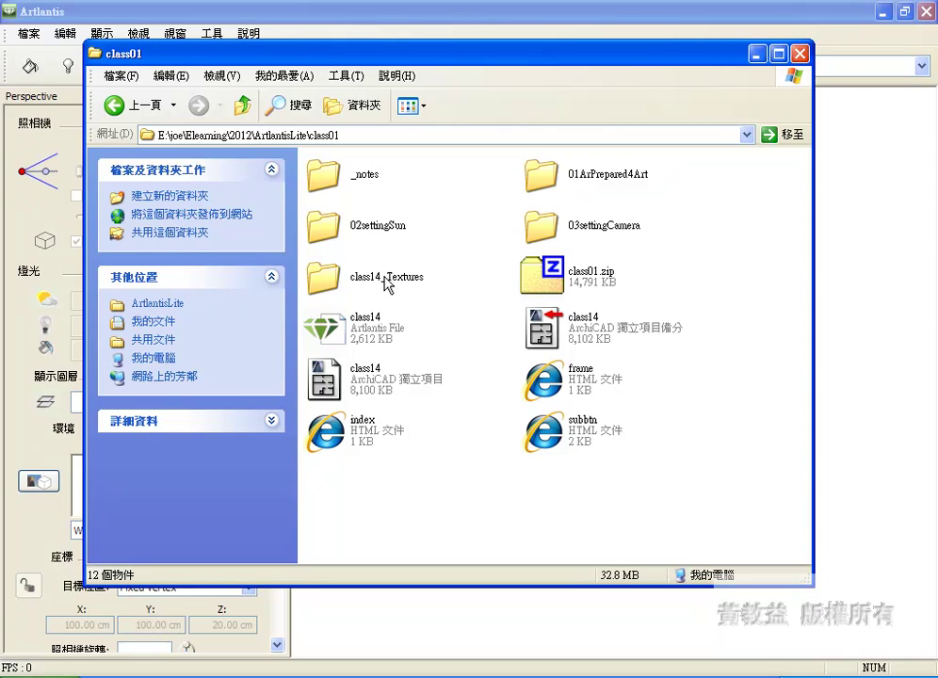
pyautogui.moveTo(387, 285)
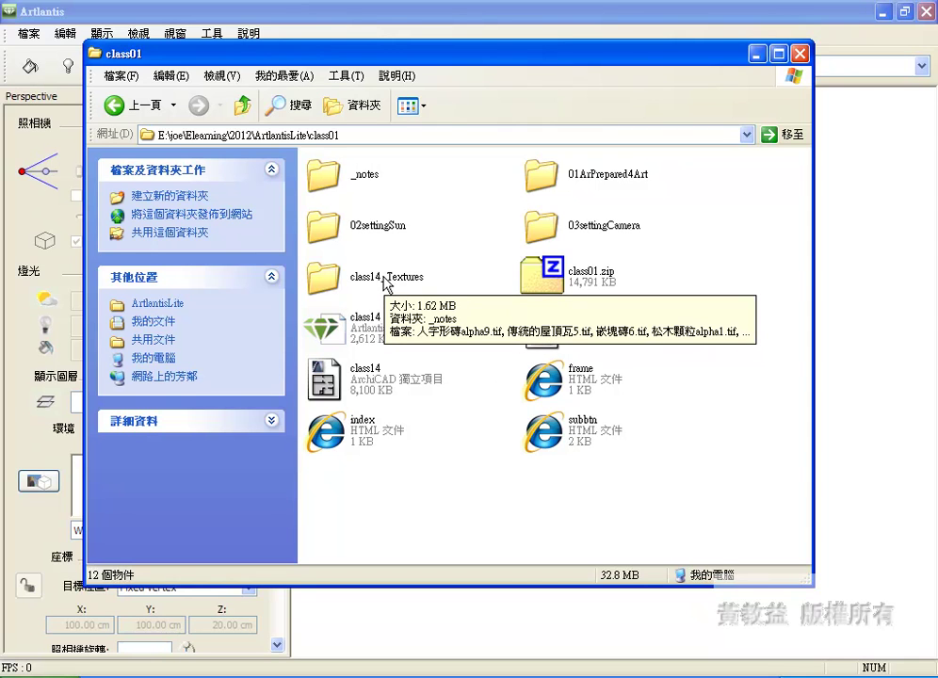
# - Compare the missing-texture list in Artlantis with the class14 project file and its class14_Textures folder in class01
pyautogui.click(331, 340)
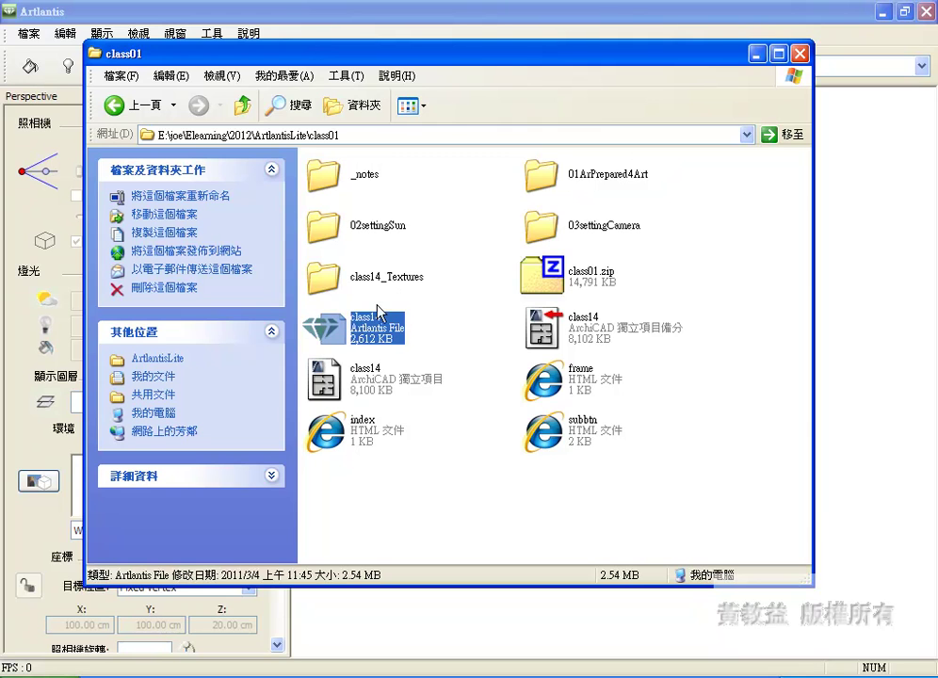
pyautogui.press('Return')
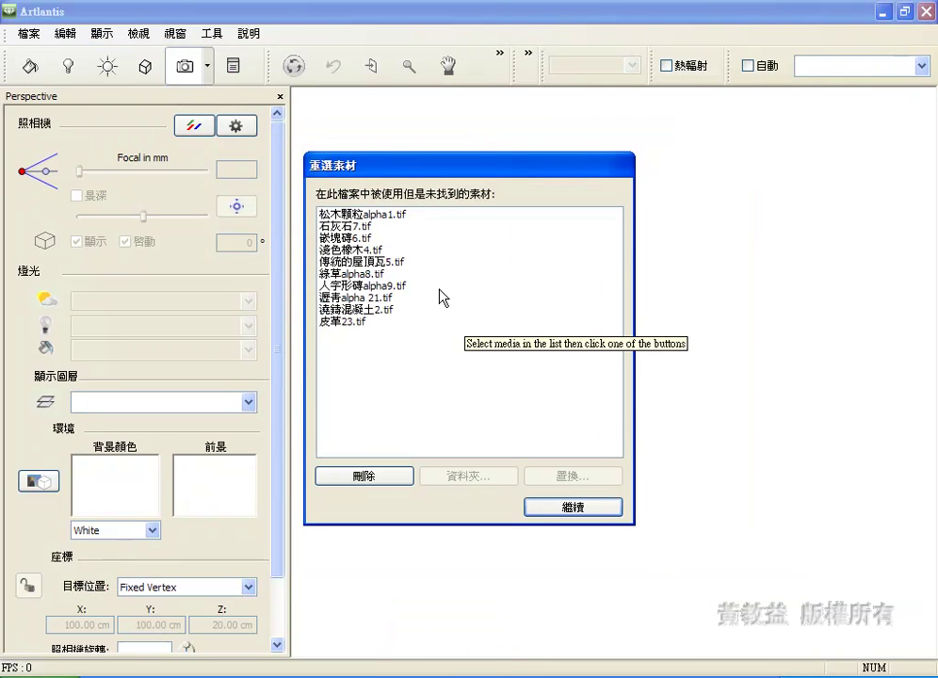
pyautogui.click(438, 672)
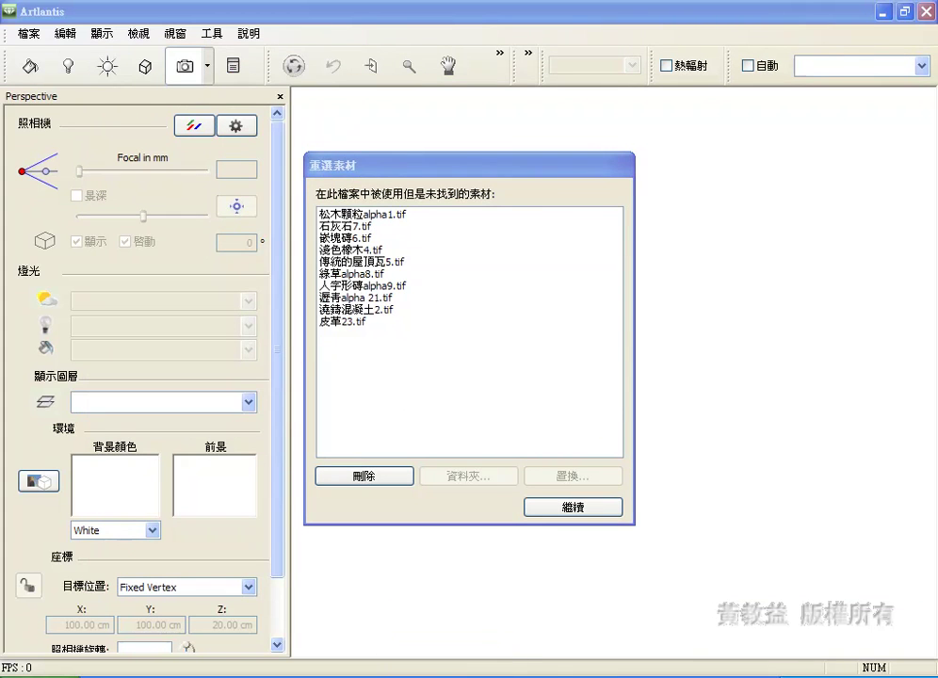
pyautogui.click(453, 647)
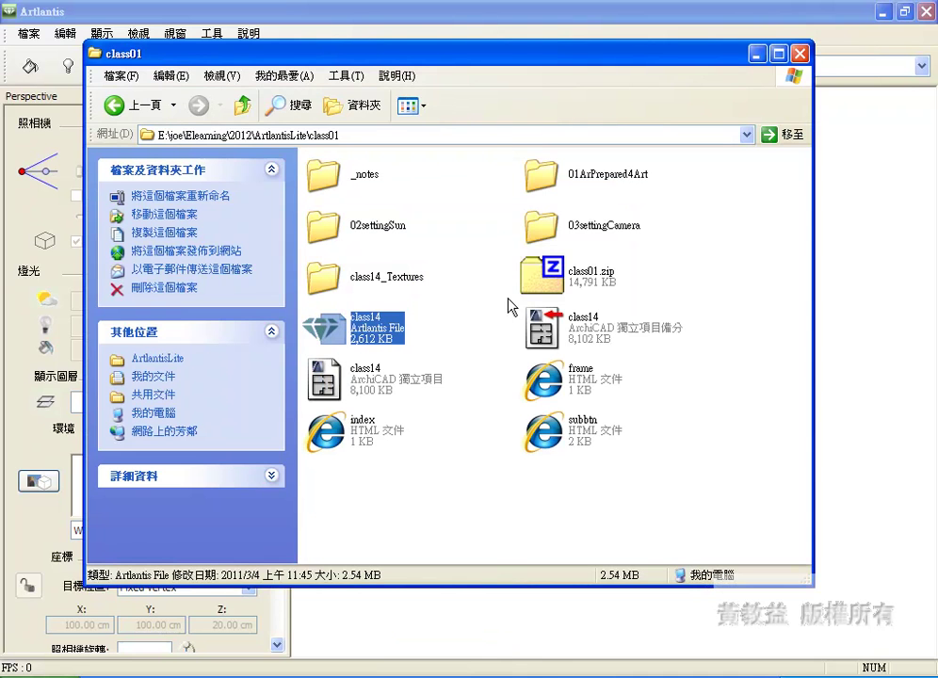
pyautogui.click(374, 277)
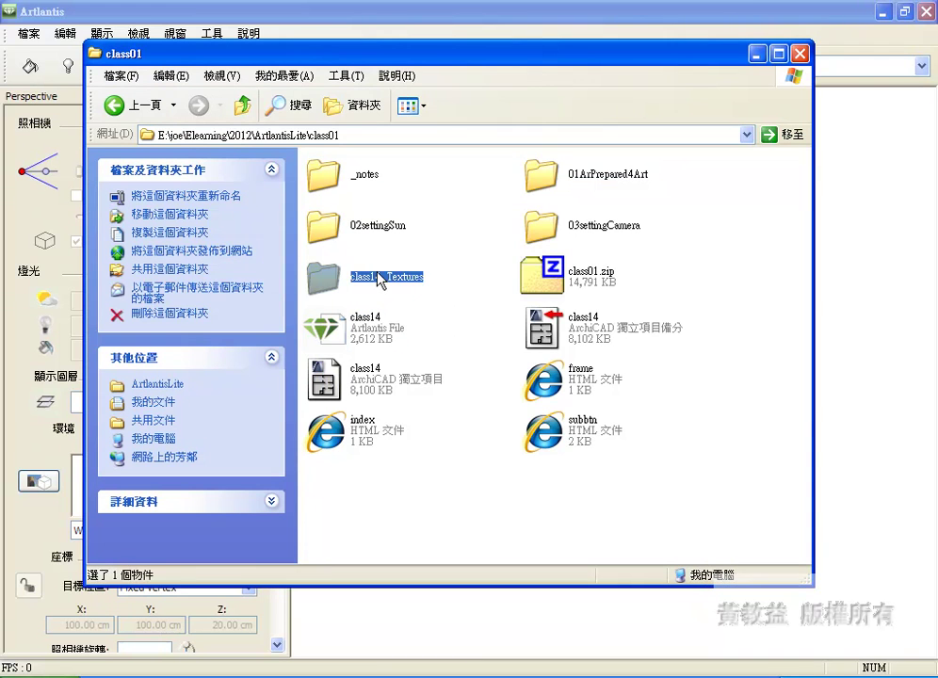
pyautogui.click(373, 329)
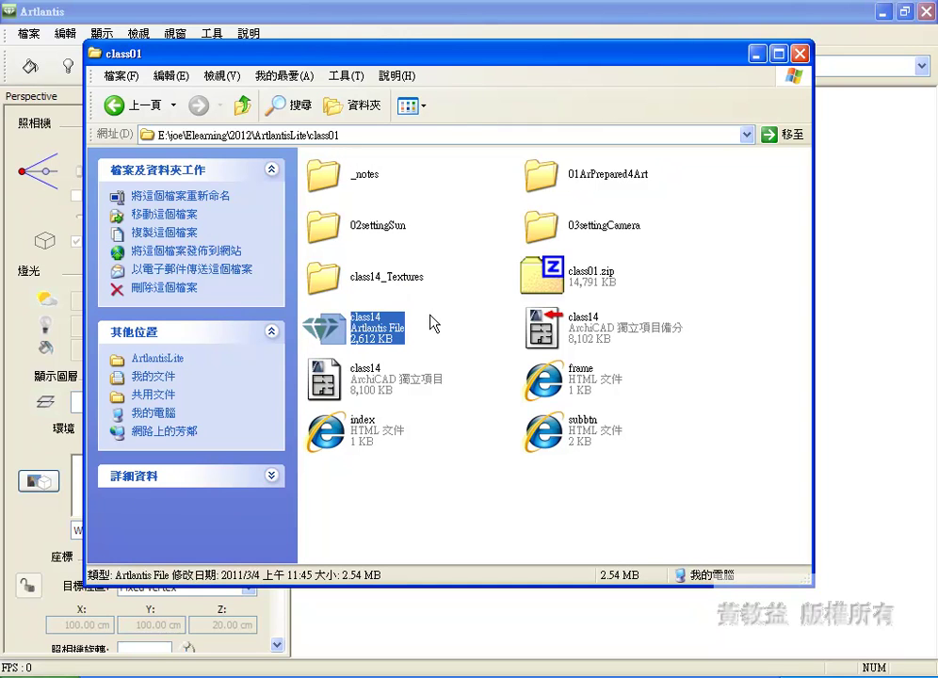
pyautogui.moveTo(392, 284)
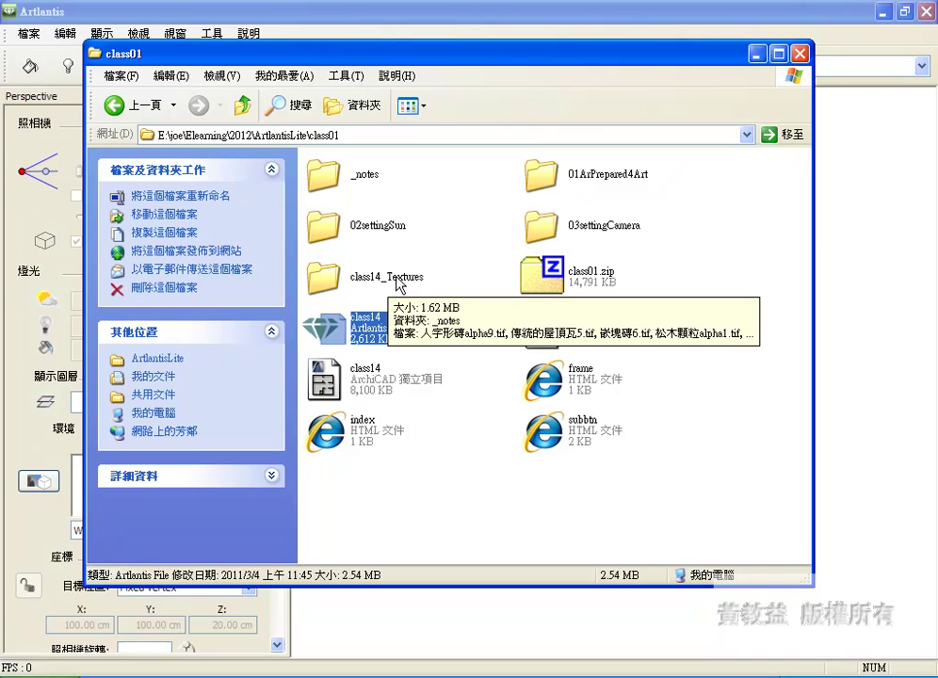
# - Return to the missing-texture list in Artlantis and select 松木顆粒alpha1.tif
pyautogui.doubleClick(325, 326)
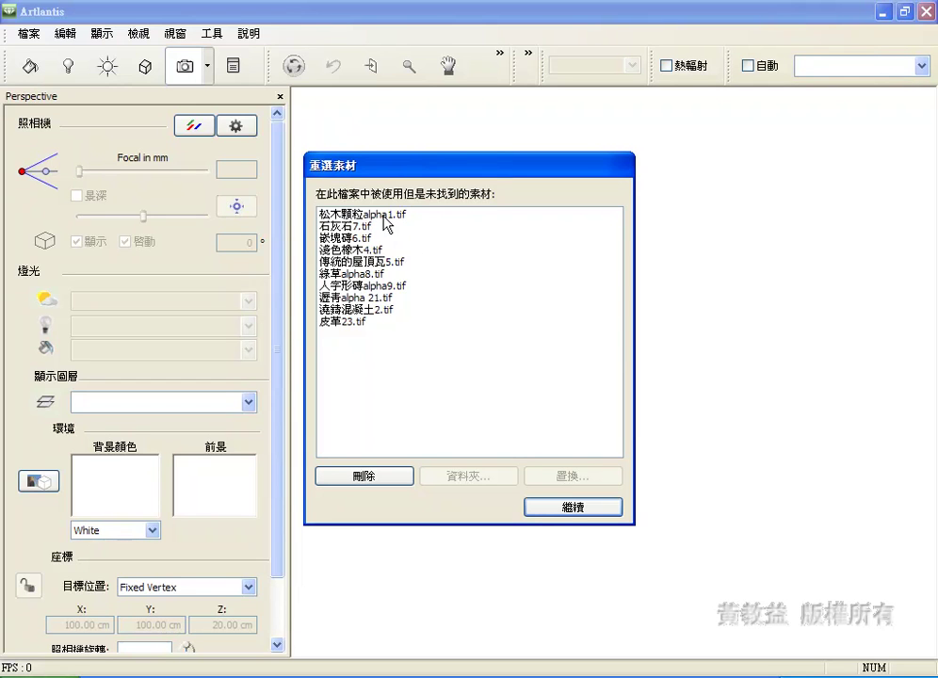
pyautogui.click(445, 214)
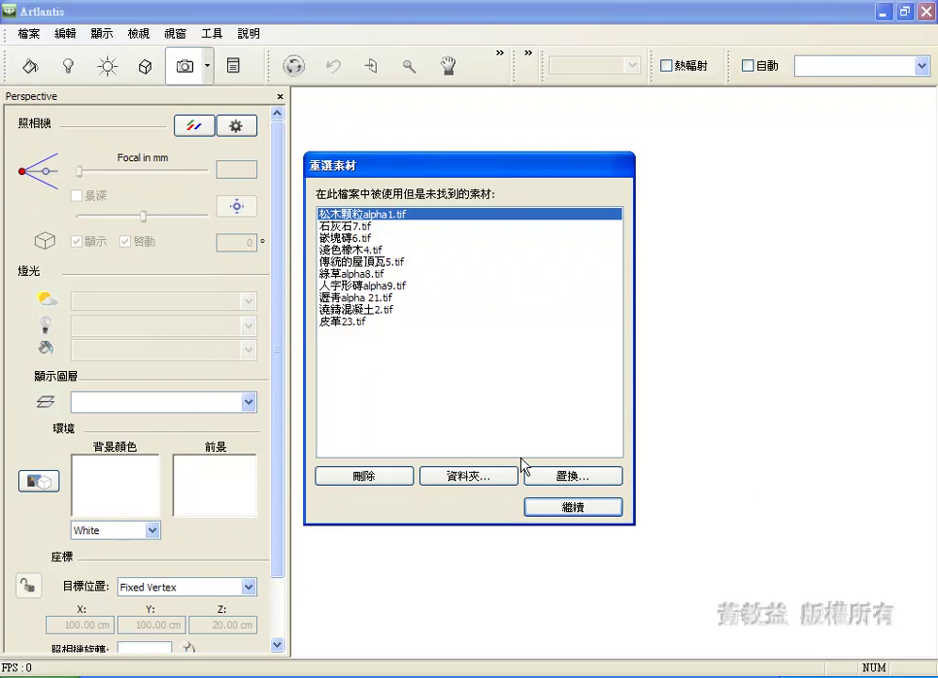
pyautogui.click(477, 477)
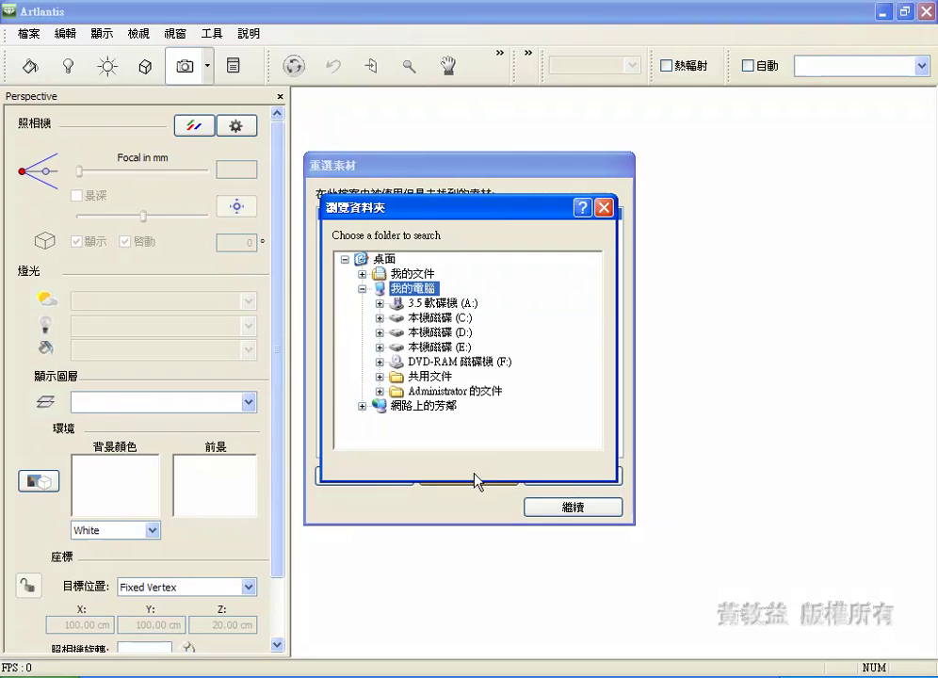
pyautogui.click(439, 348)
pyautogui.doubleClick(438, 348)
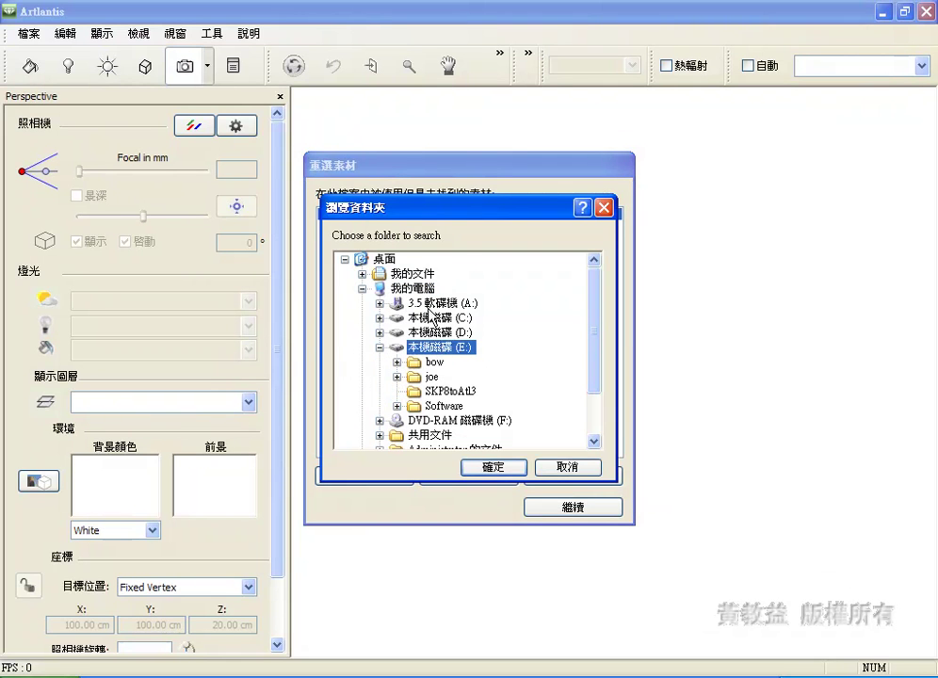
pyautogui.doubleClick(419, 377)
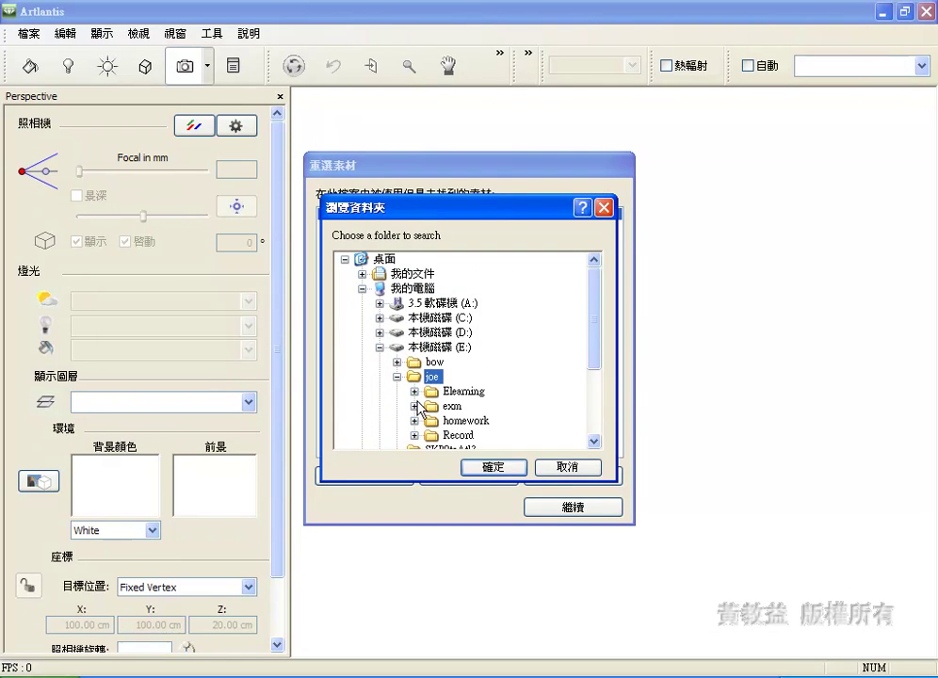
pyautogui.click(414, 390)
pyautogui.click(432, 405)
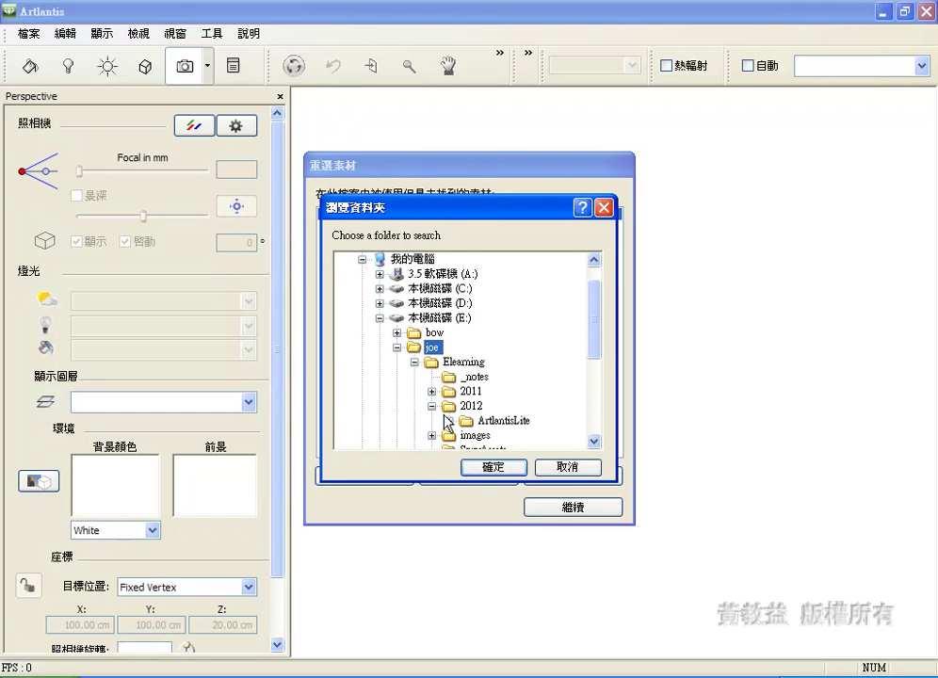
pyautogui.click(449, 421)
pyautogui.click(466, 436)
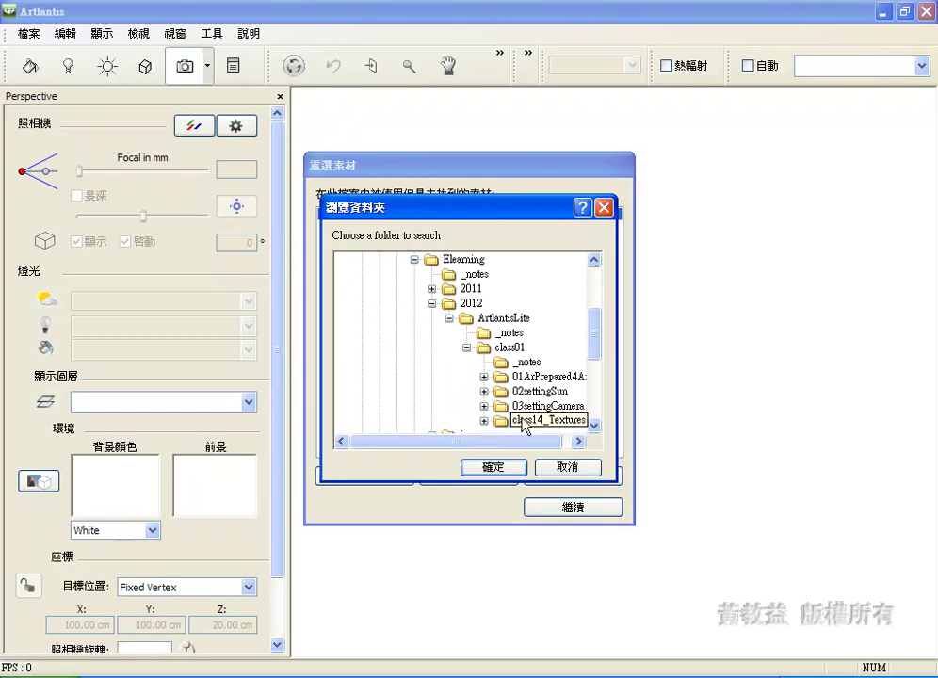
pyautogui.click(565, 467)
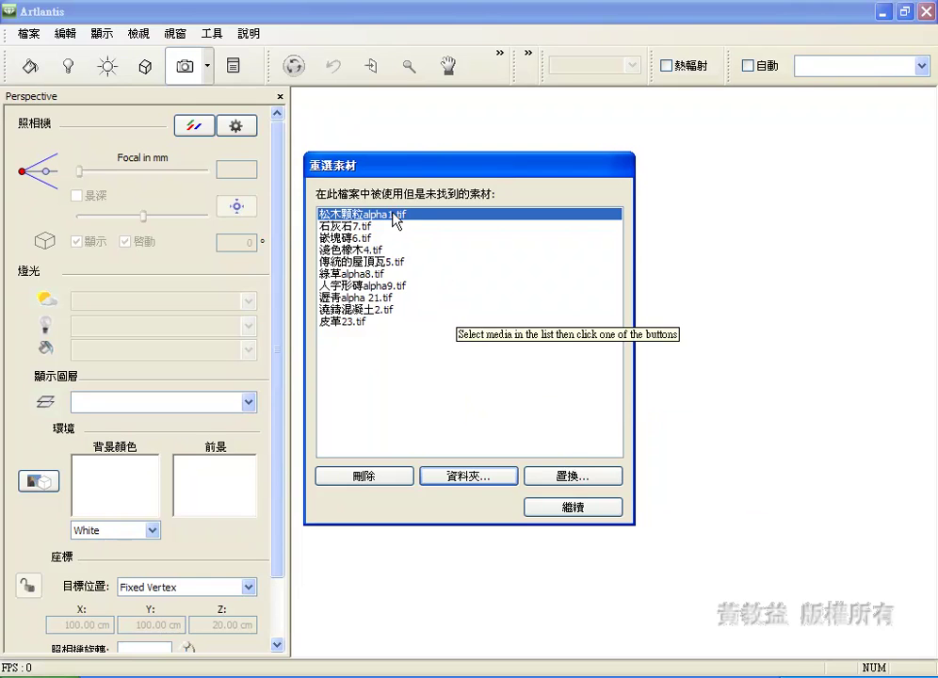
# - Check the file type filters offered for replacing 松木顆粒alpha1.tif, and leave without choosing a replacement file
pyautogui.click(585, 478)
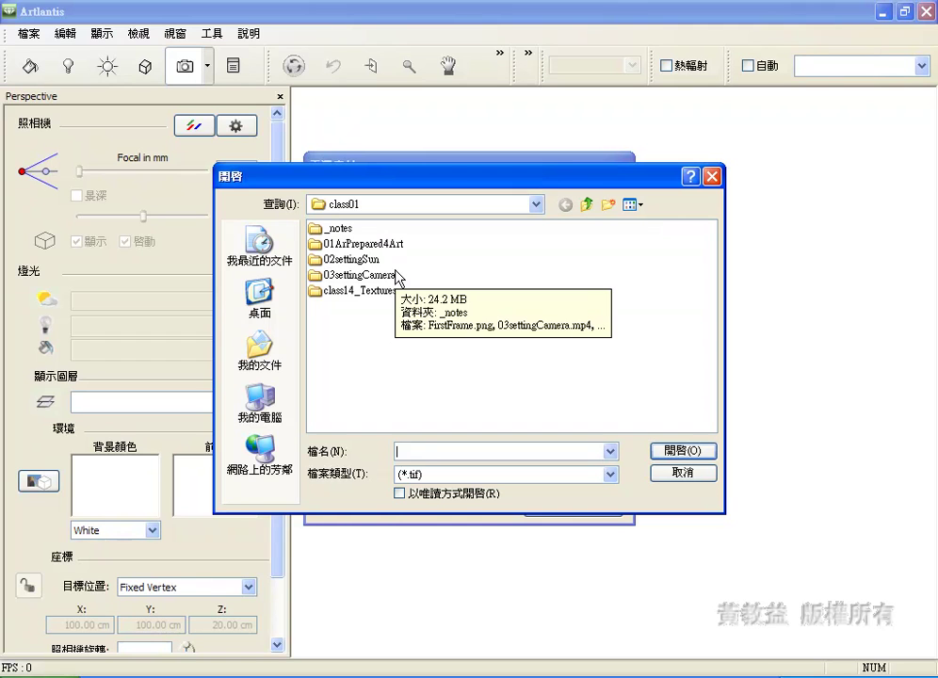
pyautogui.click(421, 475)
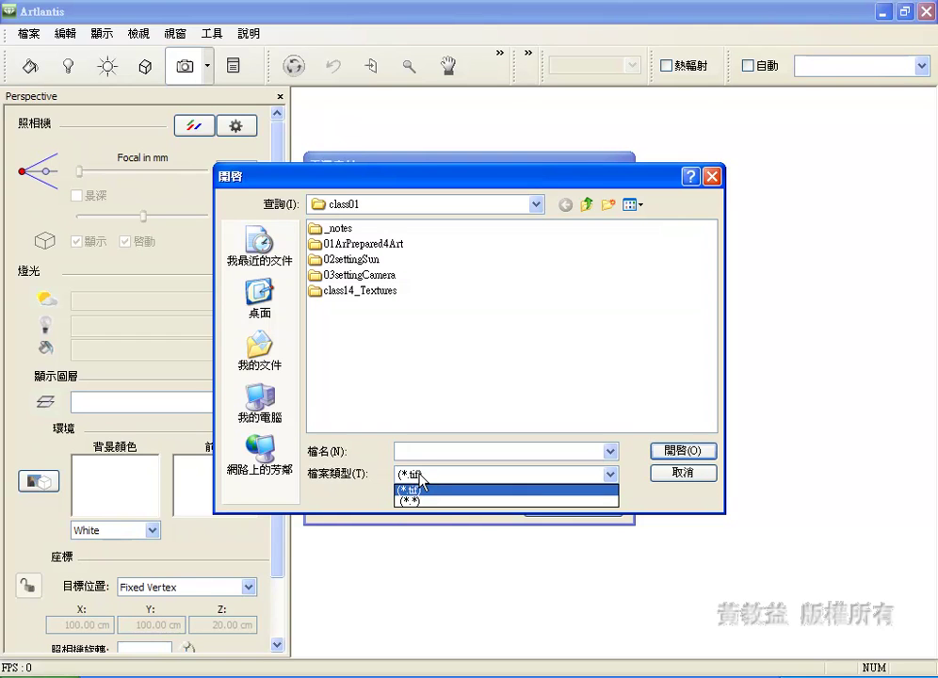
pyautogui.click(419, 500)
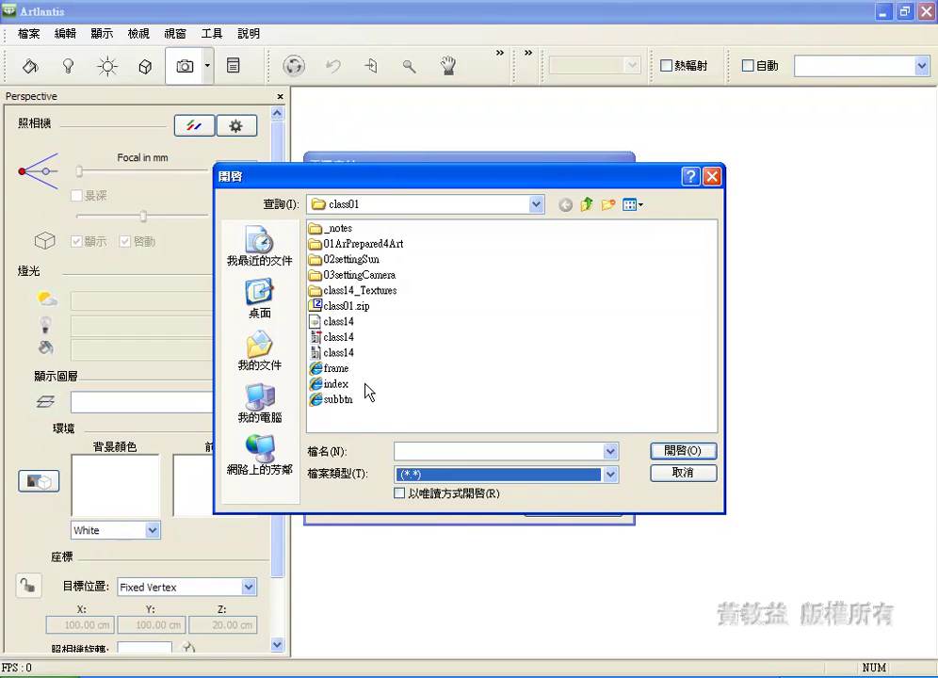
pyautogui.click(475, 474)
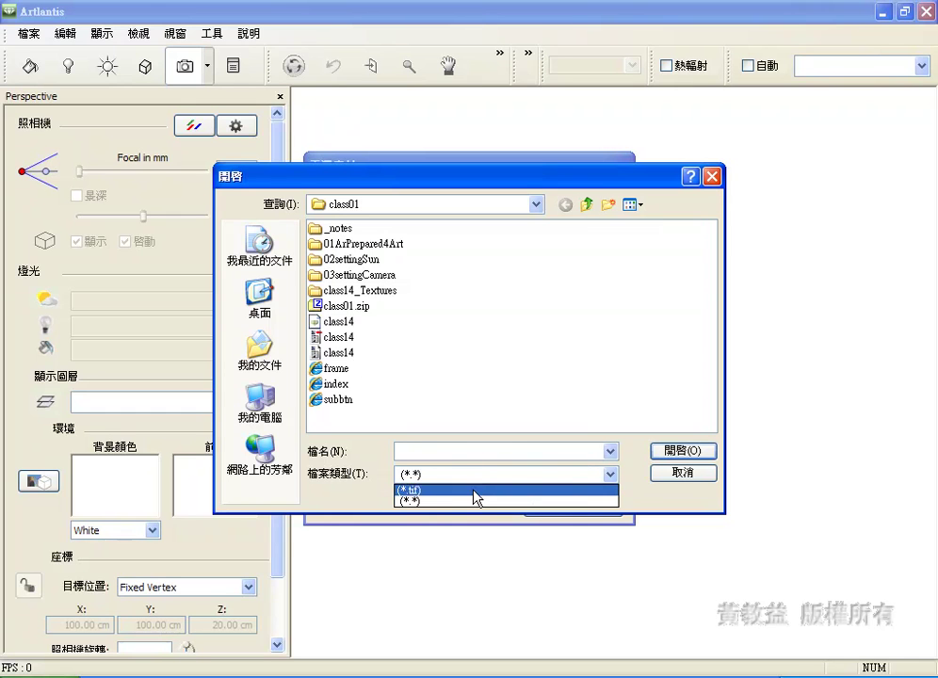
pyautogui.click(476, 490)
pyautogui.click(683, 474)
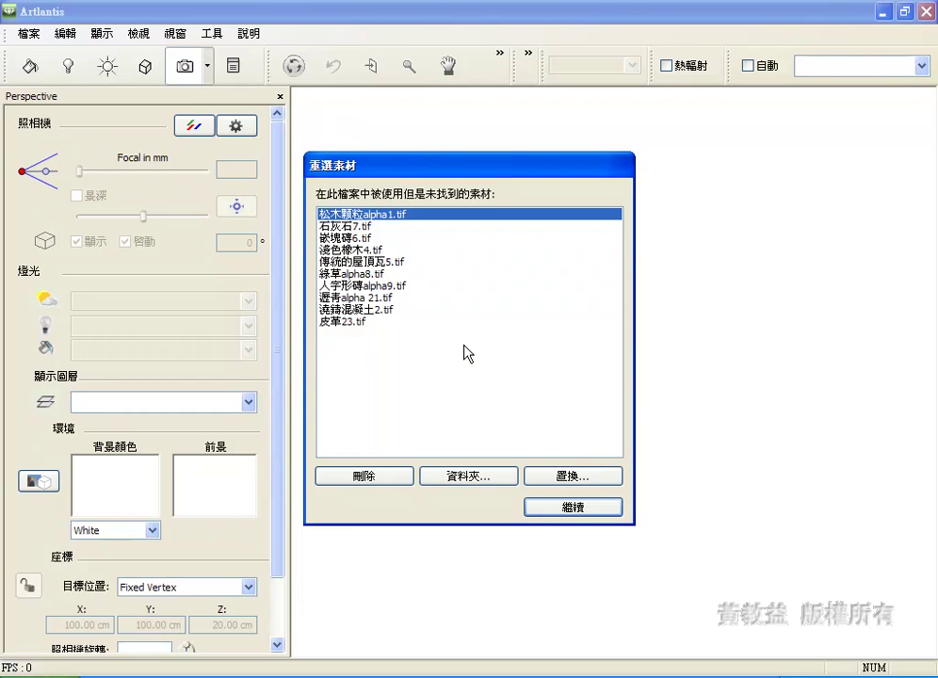
# - Relink 松木顆粒alpha1.tif by searching the class14_Textures folder inside ArtlantisLite\class01, and continue loading the class14 project
pyautogui.click(465, 478)
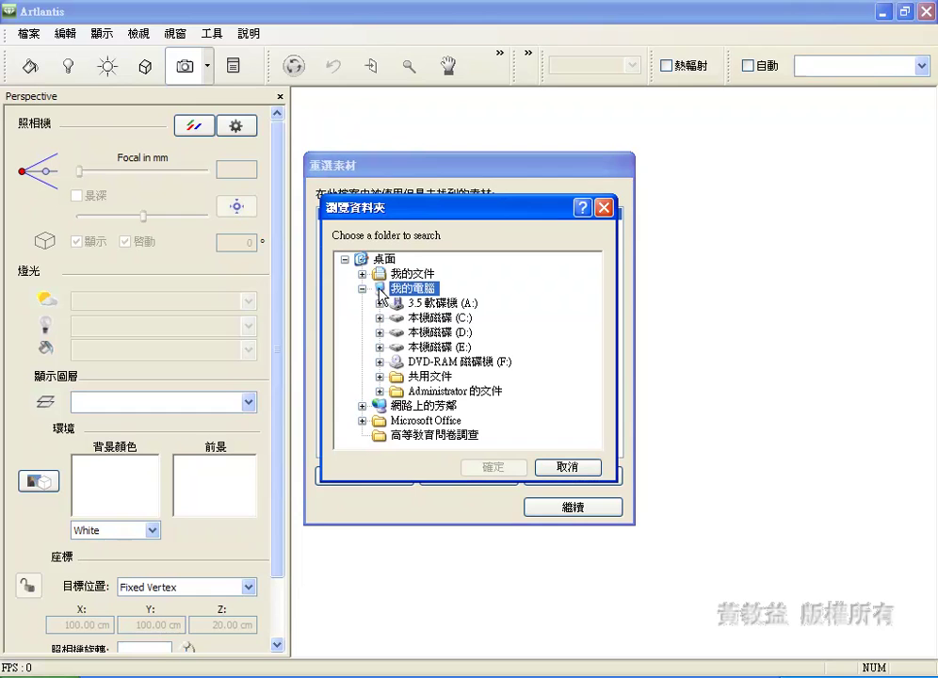
pyautogui.click(379, 346)
pyautogui.click(396, 377)
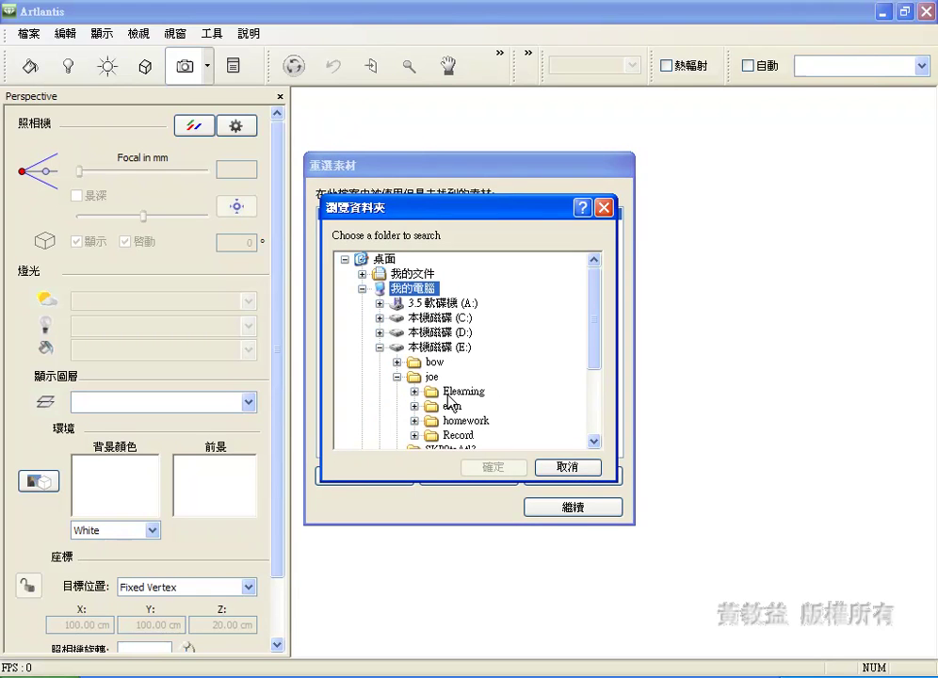
pyautogui.click(415, 390)
pyautogui.click(431, 405)
pyautogui.click(449, 421)
pyautogui.click(467, 436)
pyautogui.click(520, 421)
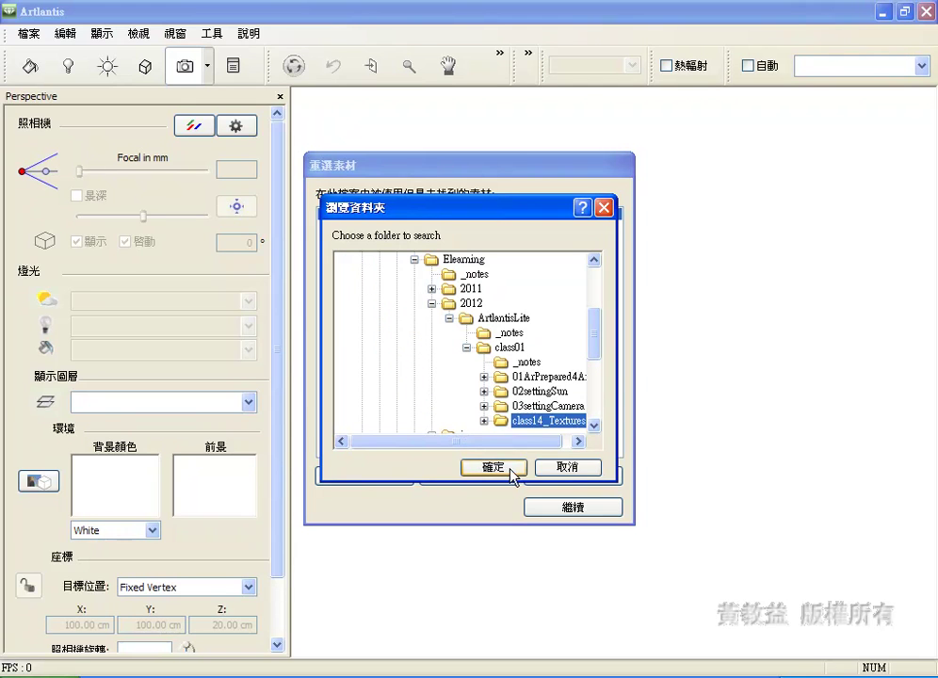
pyautogui.click(509, 472)
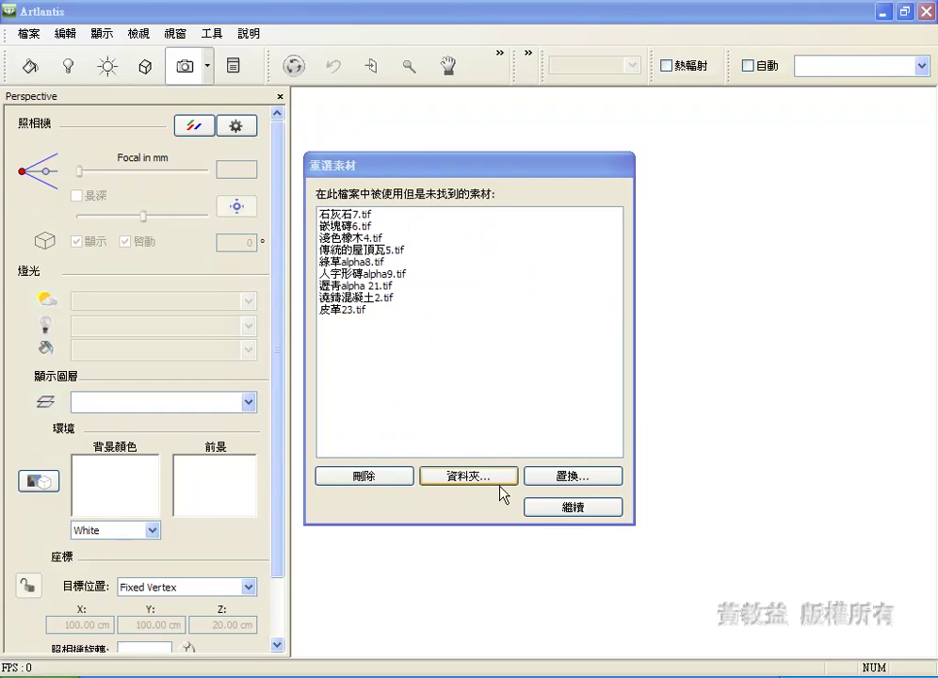
pyautogui.click(571, 514)
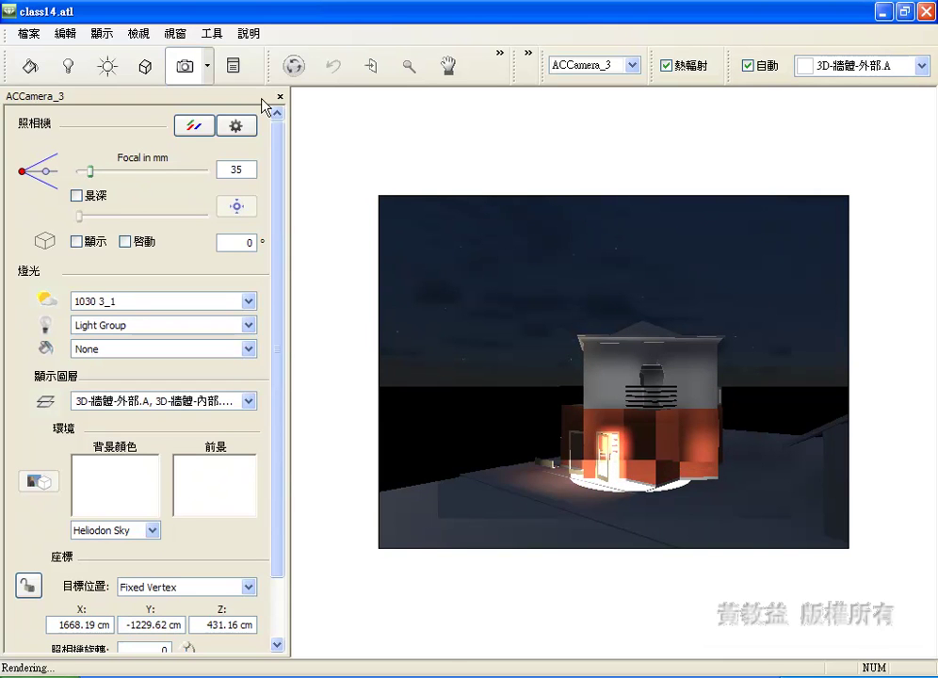
# - Show the list of perspective views and switch to the ACCamera view
pyautogui.click(233, 65)
pyautogui.click(373, 175)
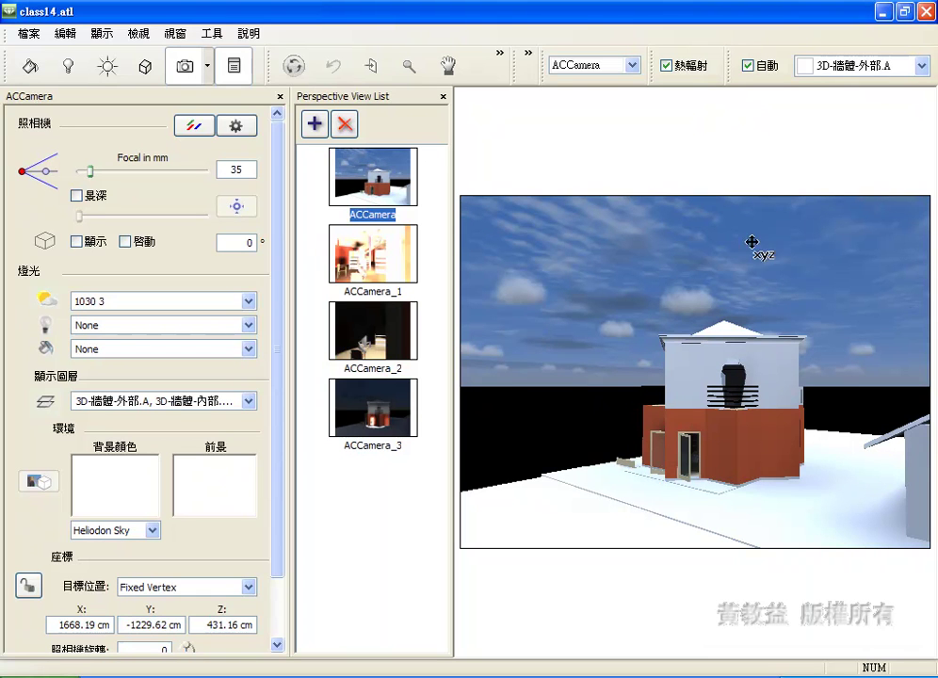
# - Close Artlantis without saving the changes to class14
pyautogui.click(926, 12)
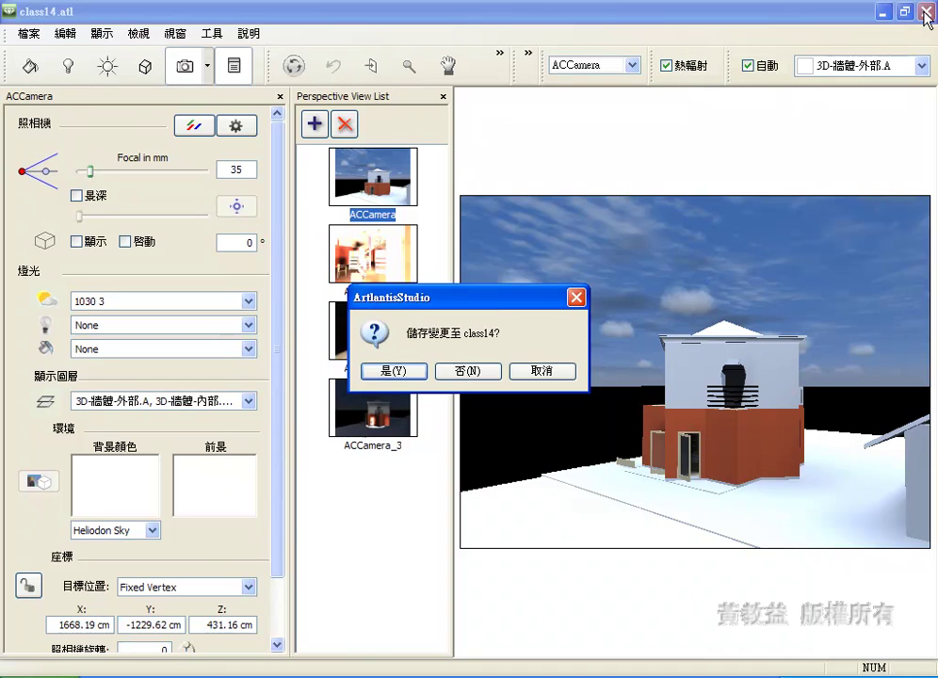
pyautogui.click(474, 374)
pyautogui.click(412, 499)
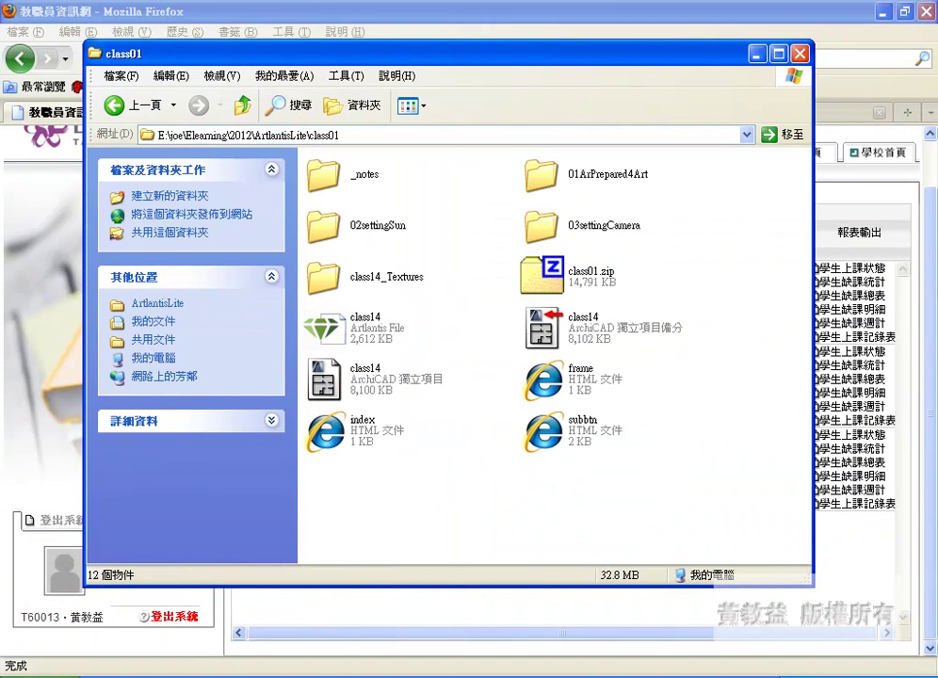
# - Start Artlantis Studio 3 and open the class14 project from the class01 folder
pyautogui.press('super')
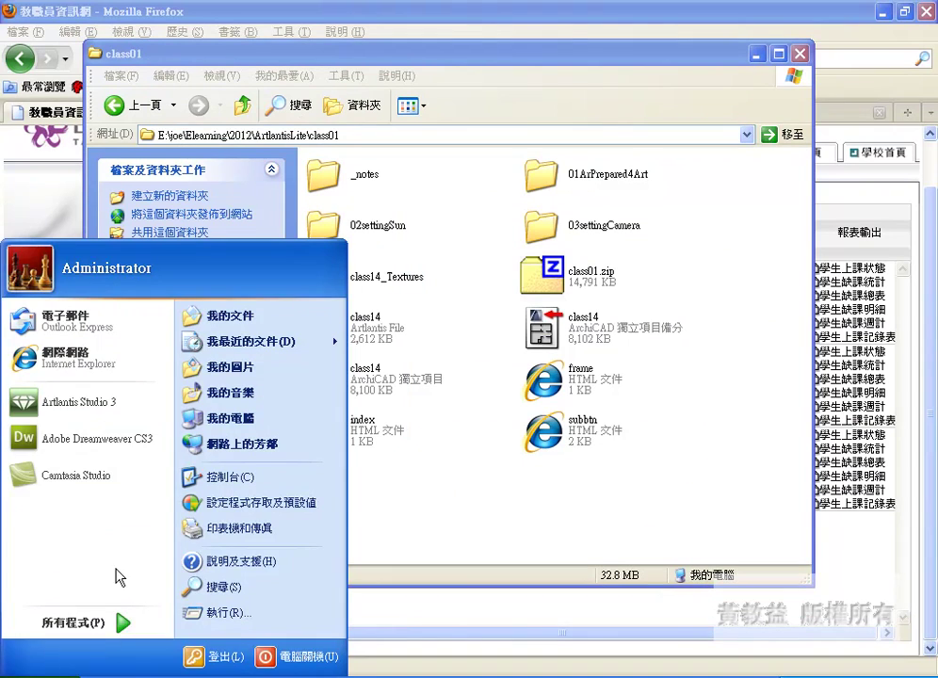
pyautogui.click(80, 403)
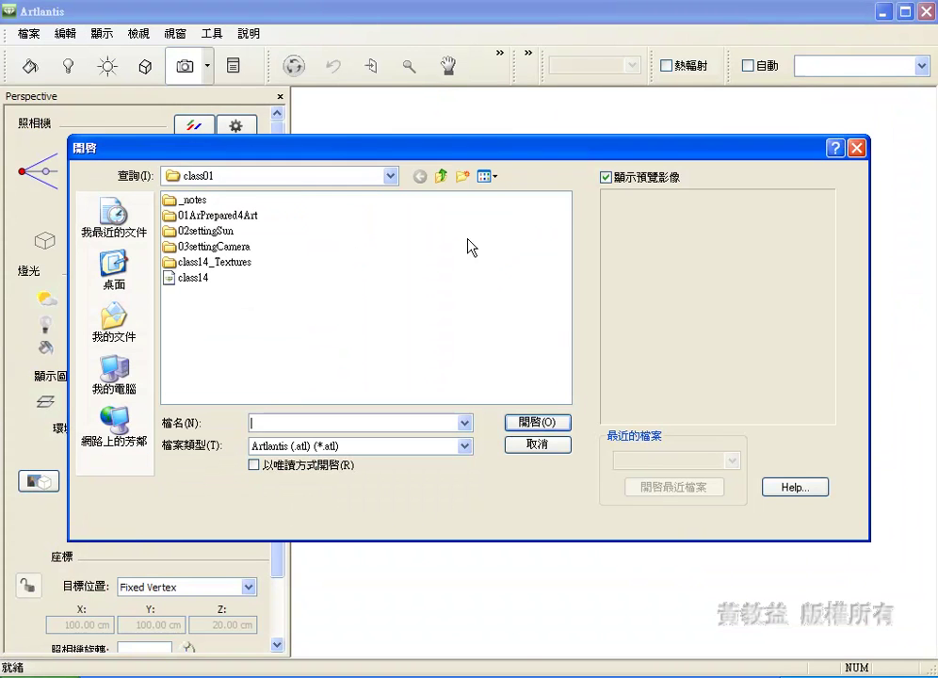
pyautogui.click(191, 277)
pyautogui.click(543, 423)
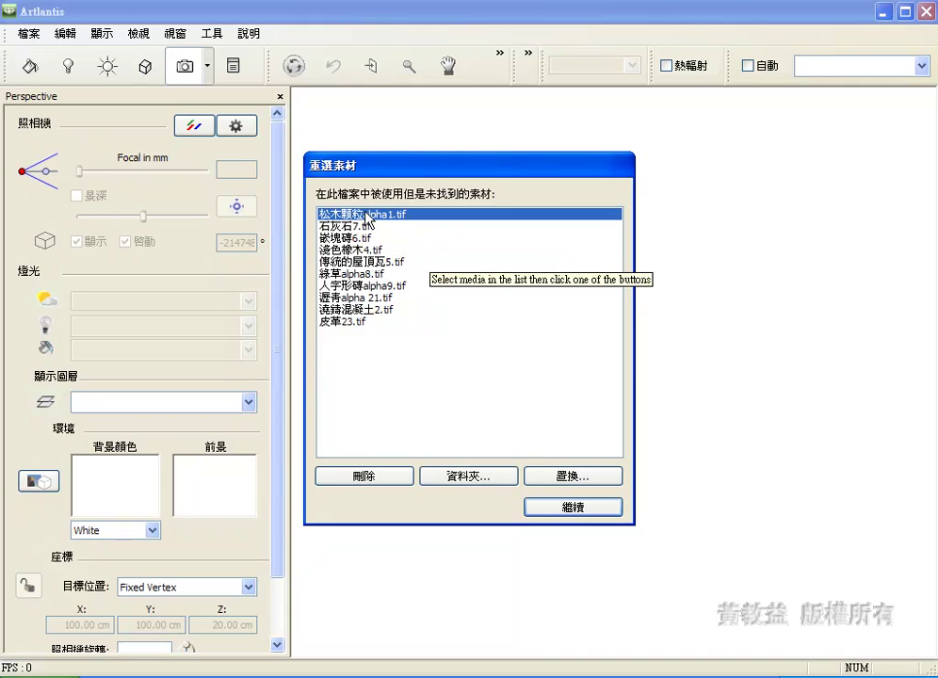
# - Replace the missing texture 松木顆粒alpha1.tif with 澆鑄混凝土2 from the class14_Textures folder
pyautogui.click(595, 475)
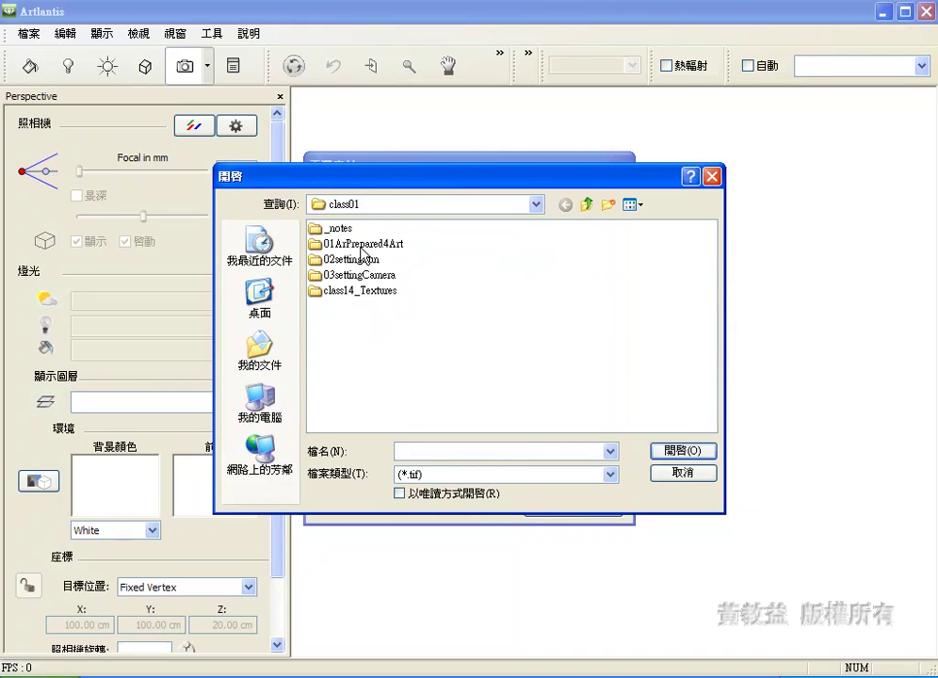
pyautogui.doubleClick(359, 290)
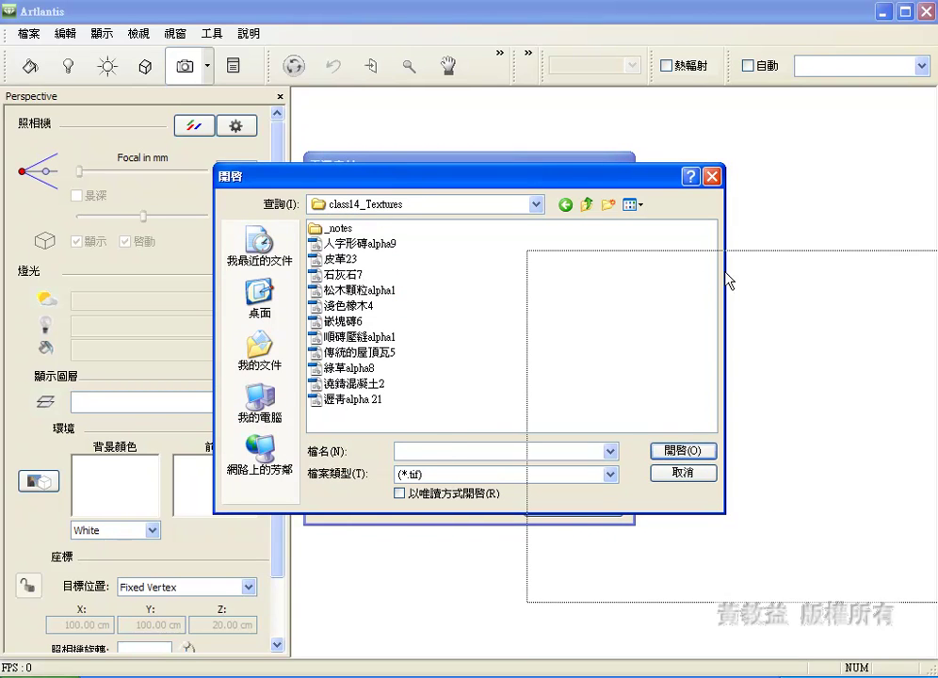
pyautogui.moveTo(726, 281); pyautogui.dragTo(726, 280)
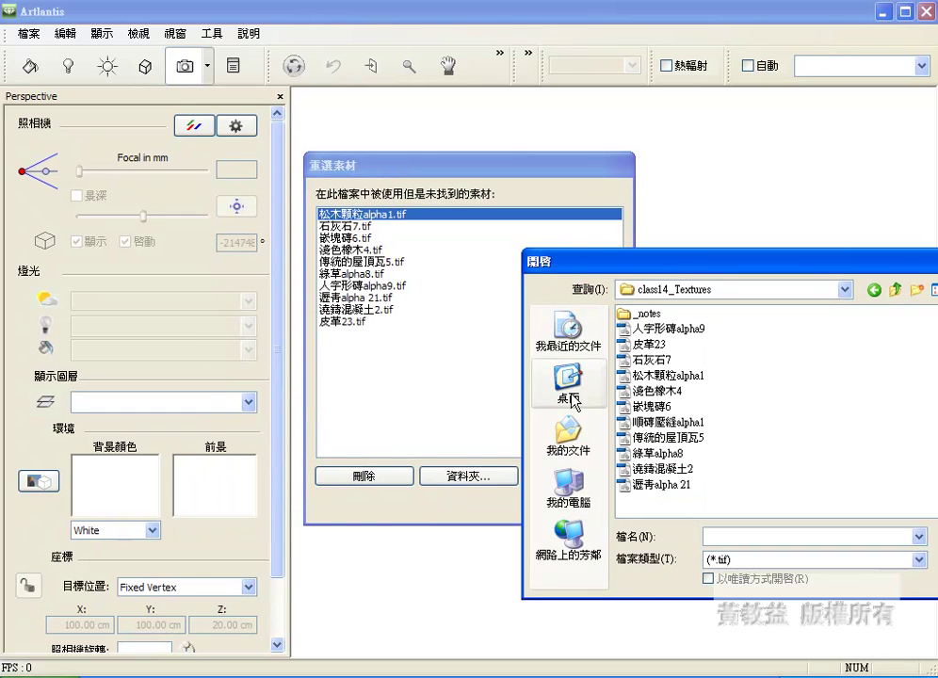
pyautogui.click(668, 468)
pyautogui.moveTo(659, 261); pyautogui.dragTo(450, 160)
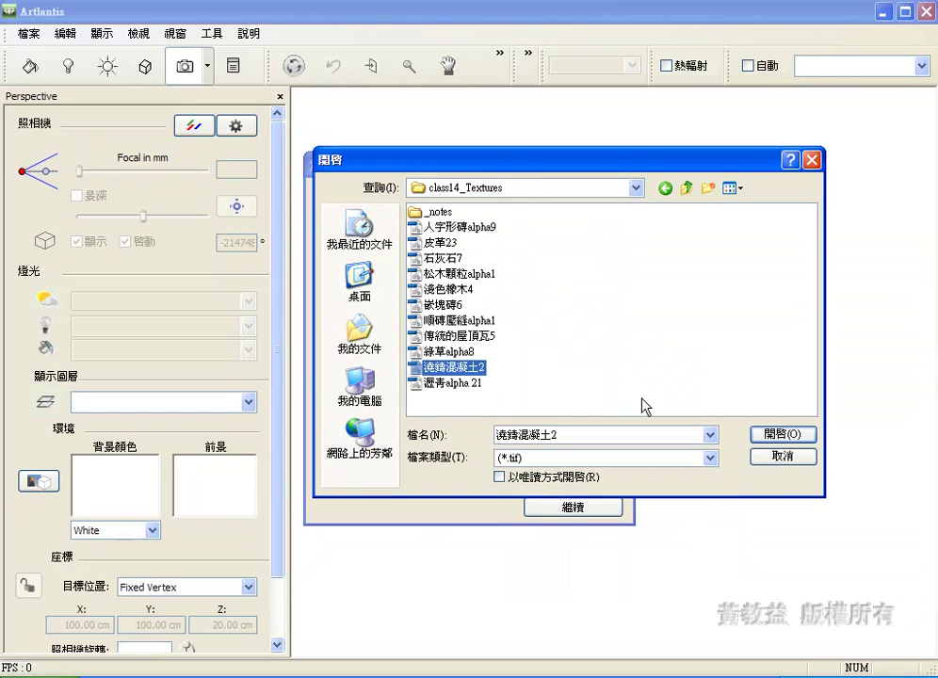
pyautogui.click(778, 433)
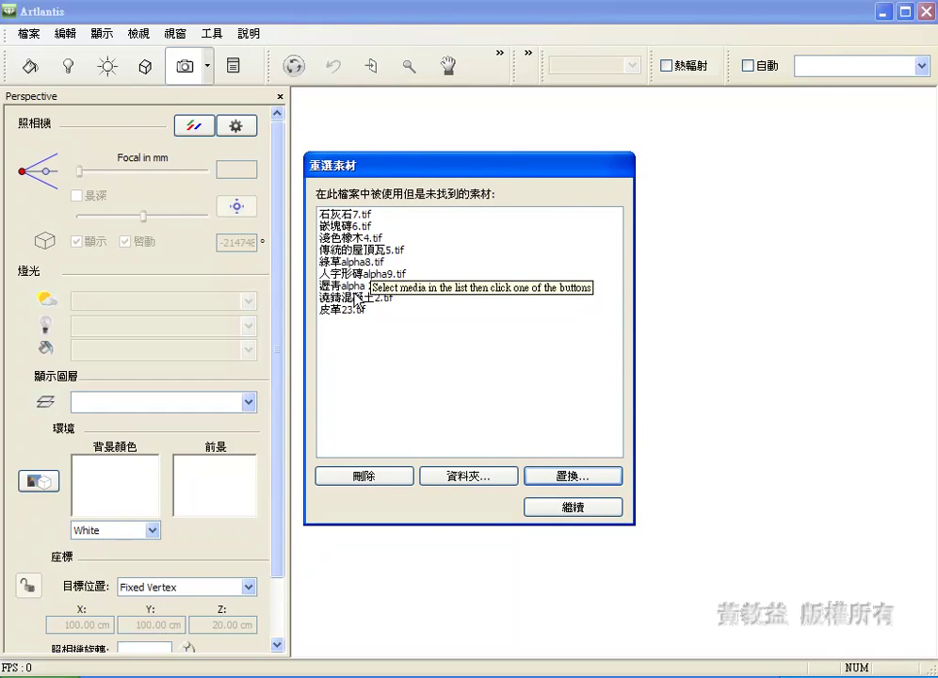
# - Replace the missing texture 石灰石7.tif with 皮革23 from the class14_Textures folder
pyautogui.click(350, 214)
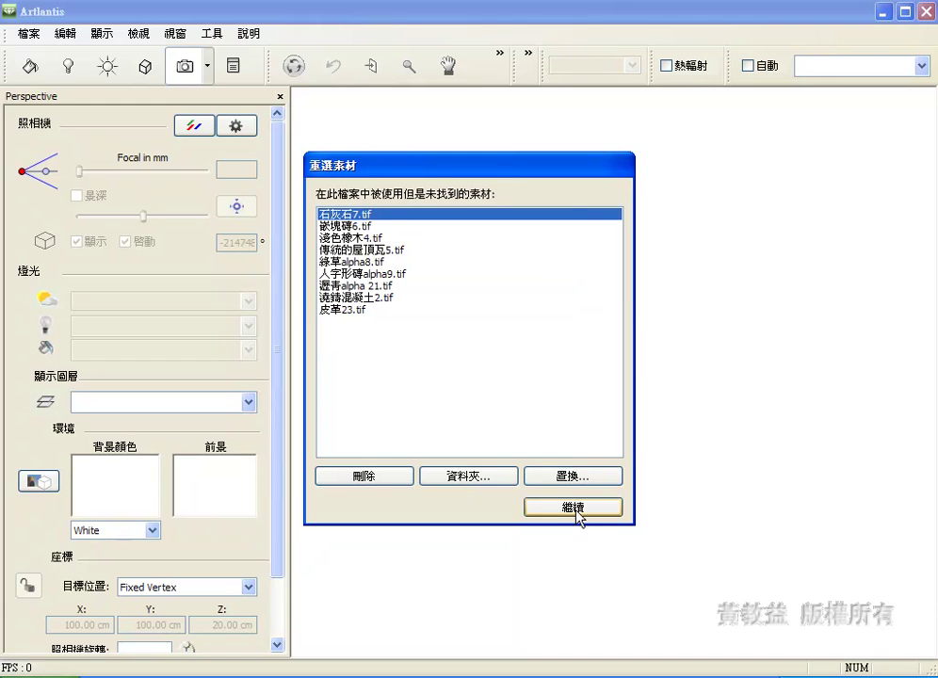
pyautogui.click(565, 476)
pyautogui.click(340, 258)
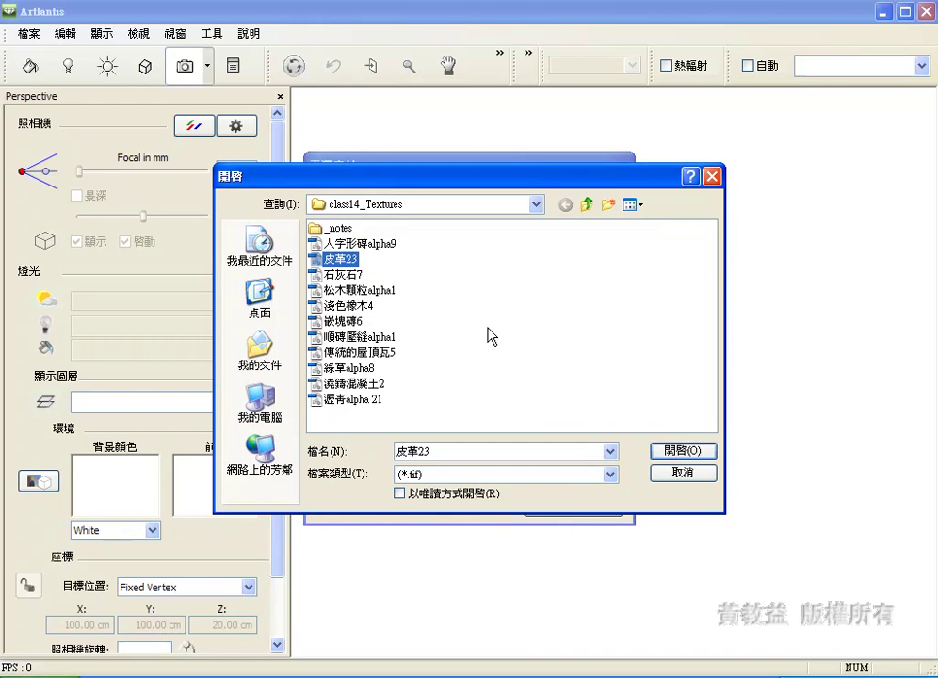
pyautogui.click(683, 450)
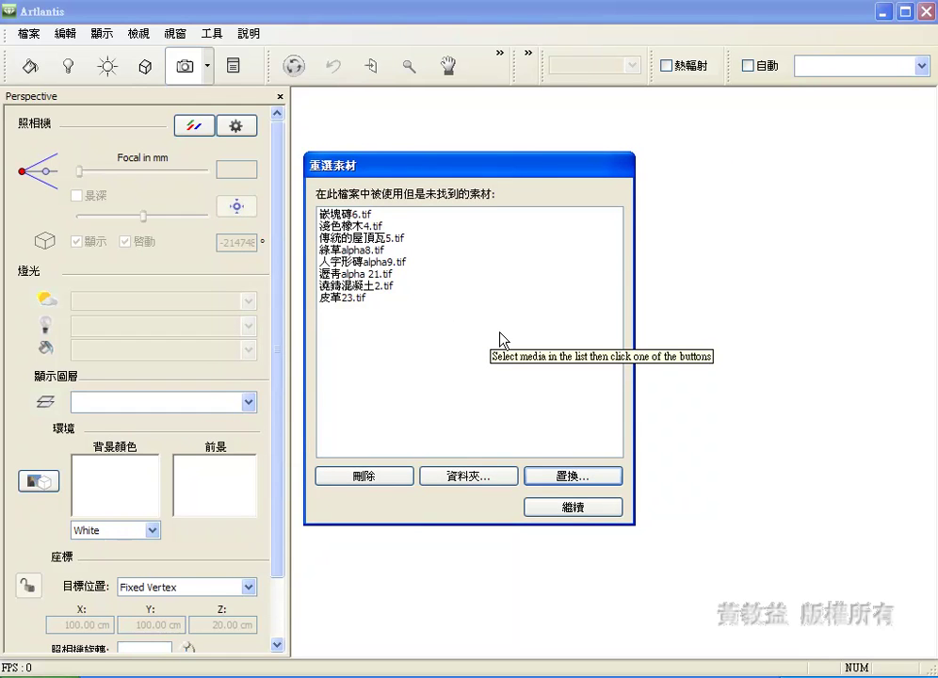
# - Replace the missing texture 嵌塊磚6.tif with 傳統的屋頂瓦5 from the class14_Textures folder
pyautogui.click(363, 215)
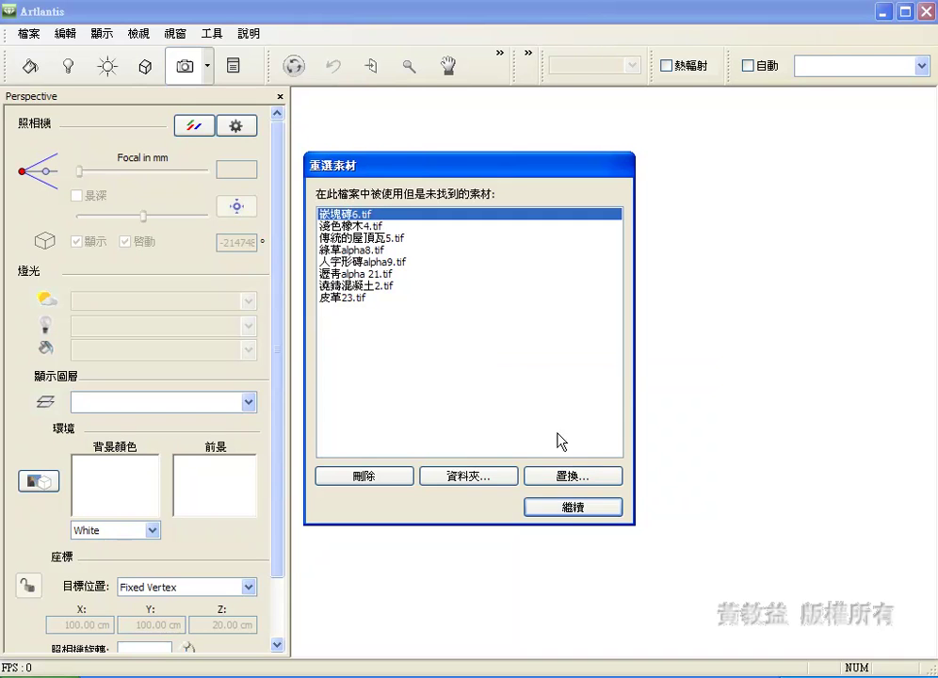
pyautogui.click(572, 476)
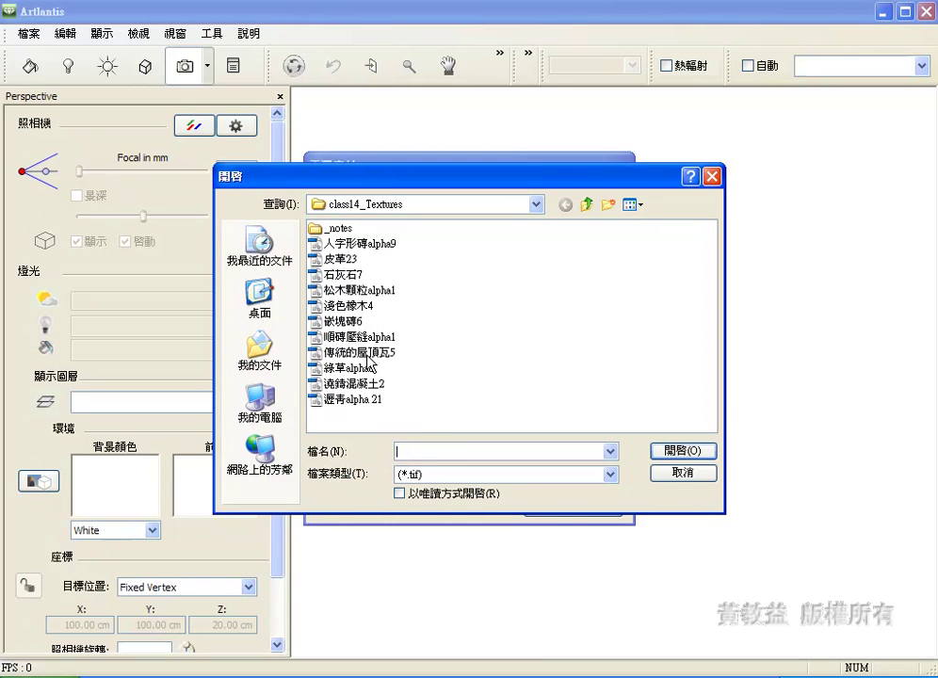
pyautogui.click(367, 354)
pyautogui.click(680, 450)
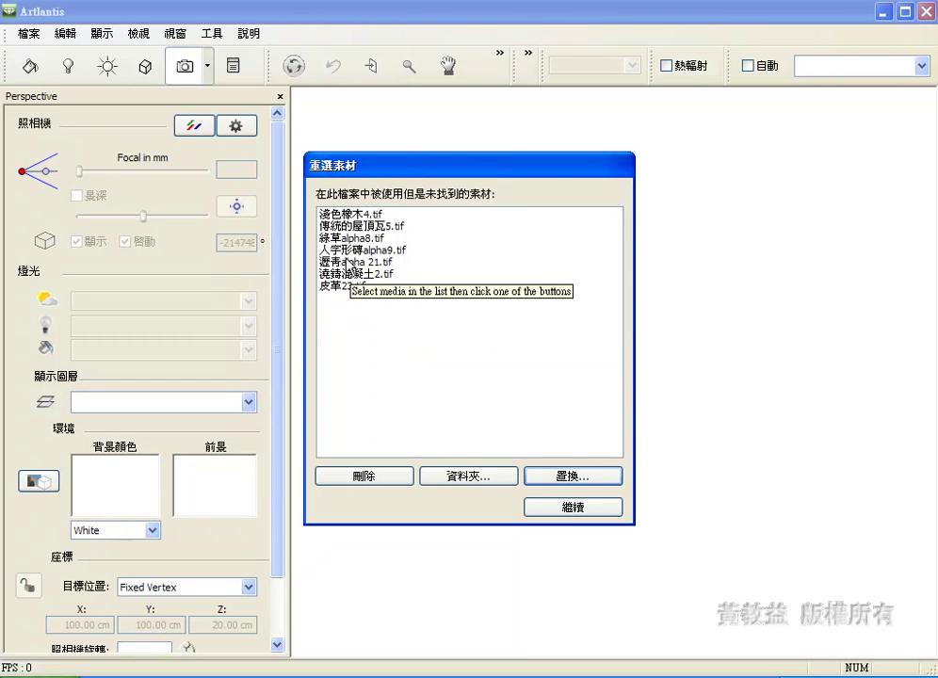
# - Continue loading the class14 project and switch to the ACCamera perspective view
pyautogui.click(602, 508)
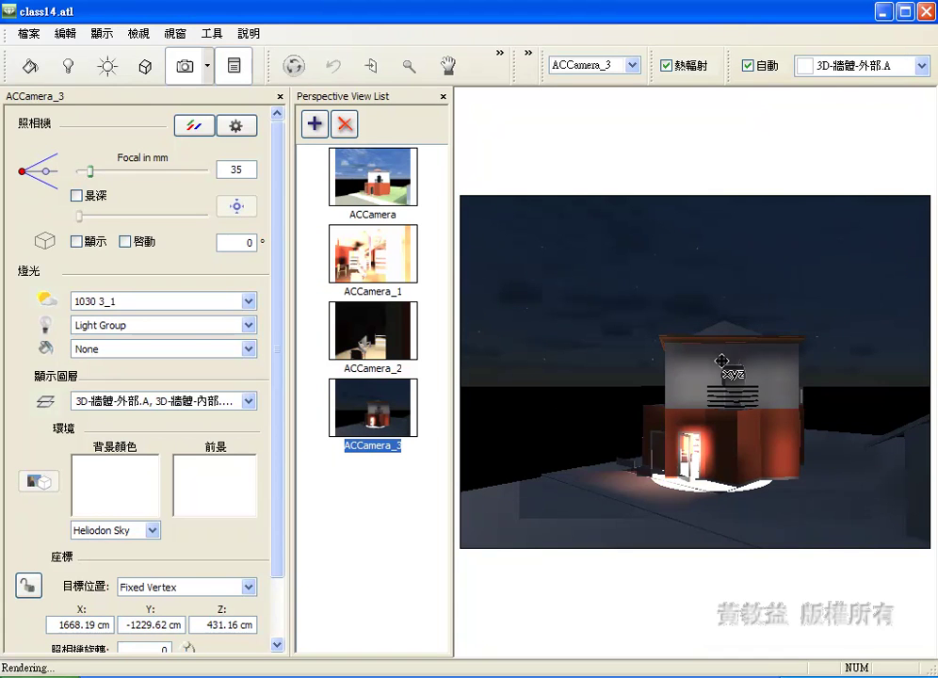
pyautogui.press('Up')
pyautogui.press('Up')
pyautogui.press('Up')
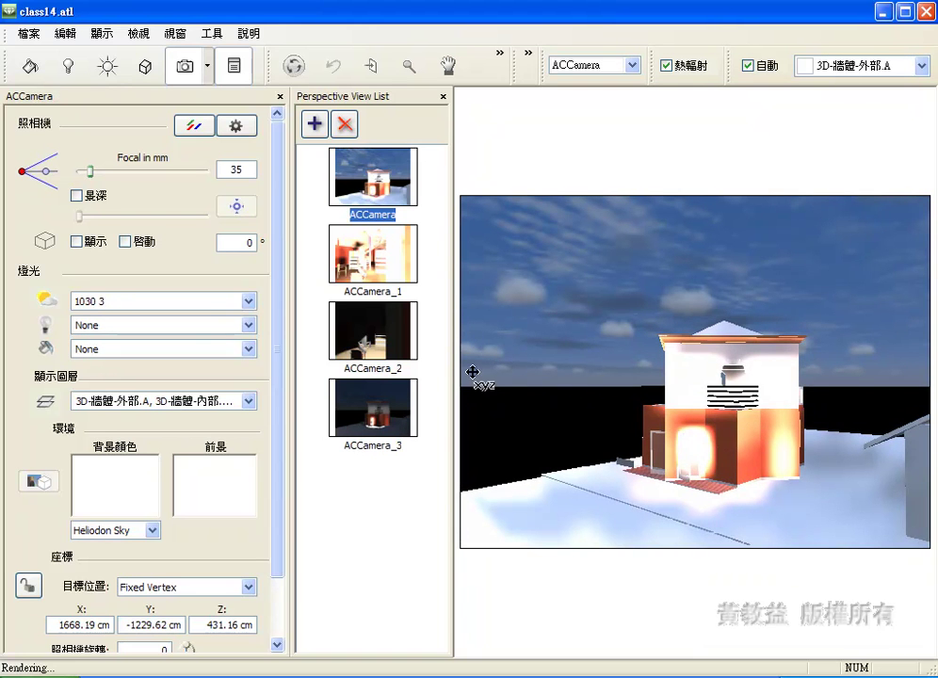
# - Show the shader list and examine the textures assigned to the beam, interior column and furniture materials
pyautogui.click(31, 70)
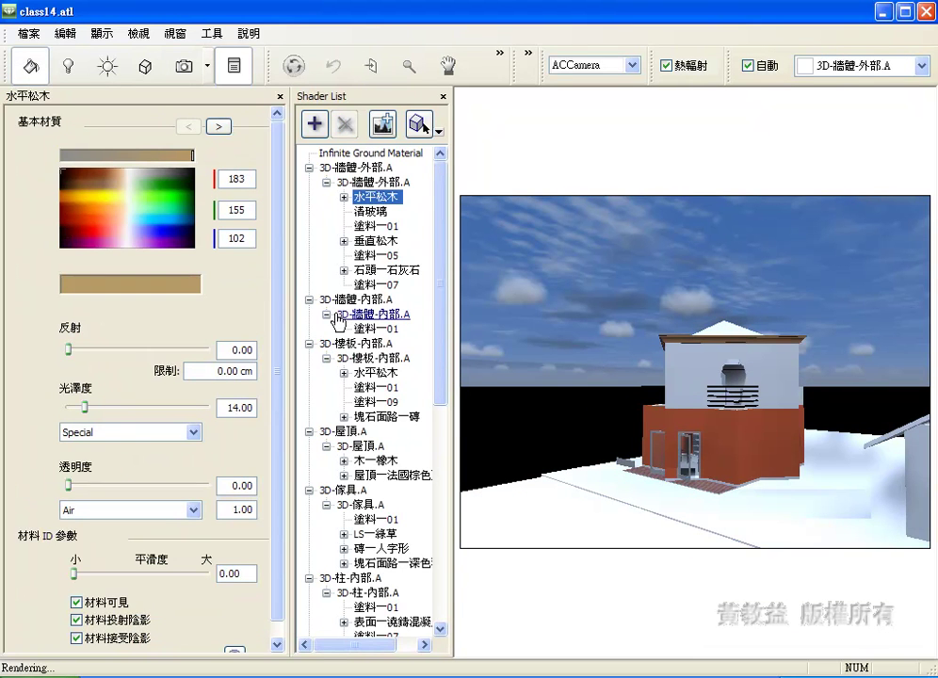
pyautogui.moveTo(445, 369); pyautogui.dragTo(440, 555)
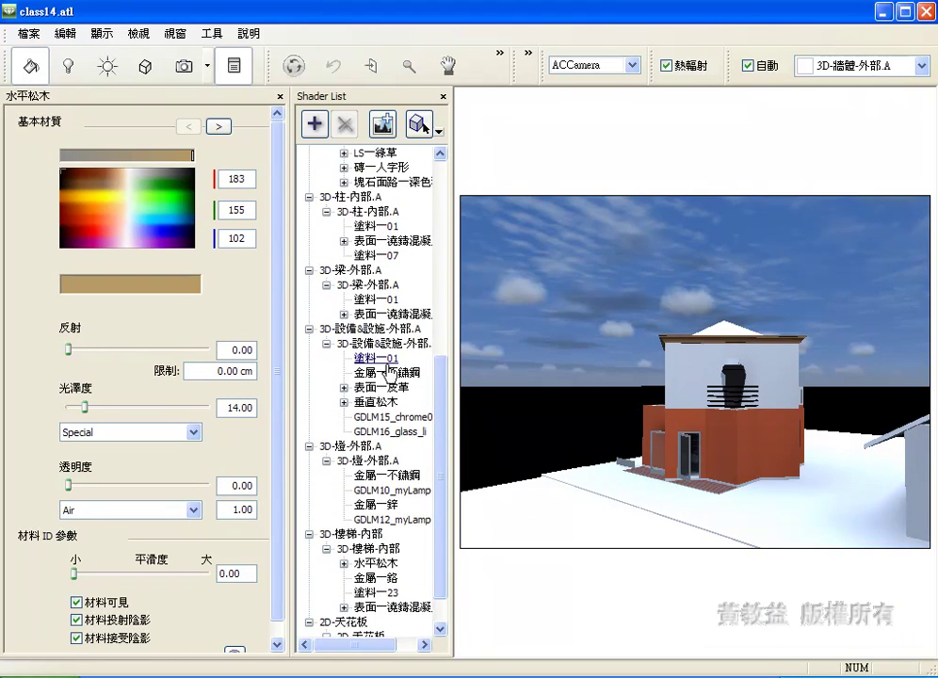
pyautogui.click(344, 313)
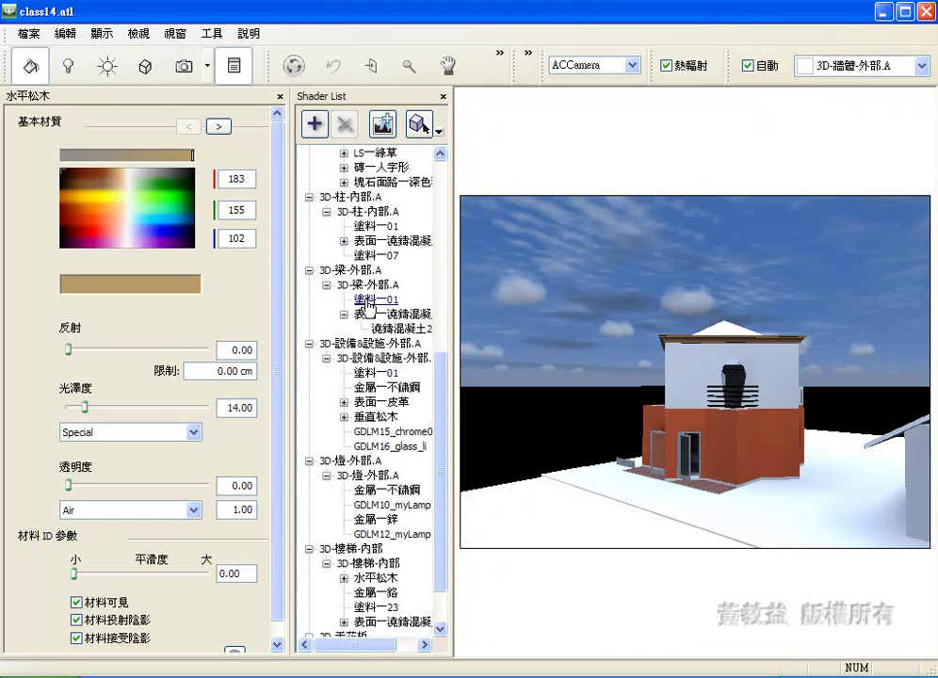
pyautogui.click(343, 241)
pyautogui.scroll(1, 411, 228)
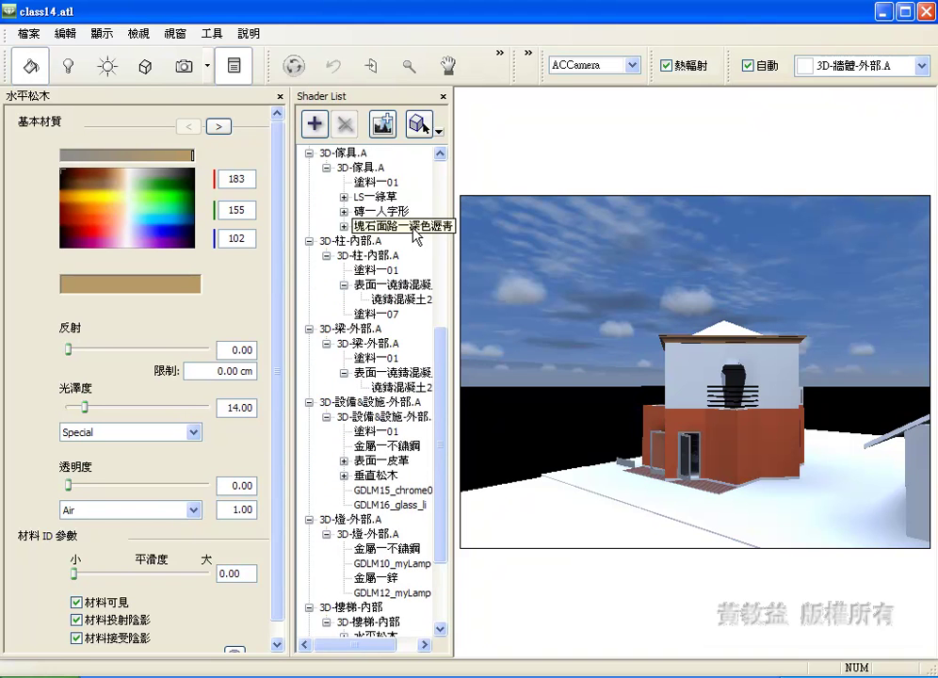
pyautogui.click(344, 196)
pyautogui.click(344, 226)
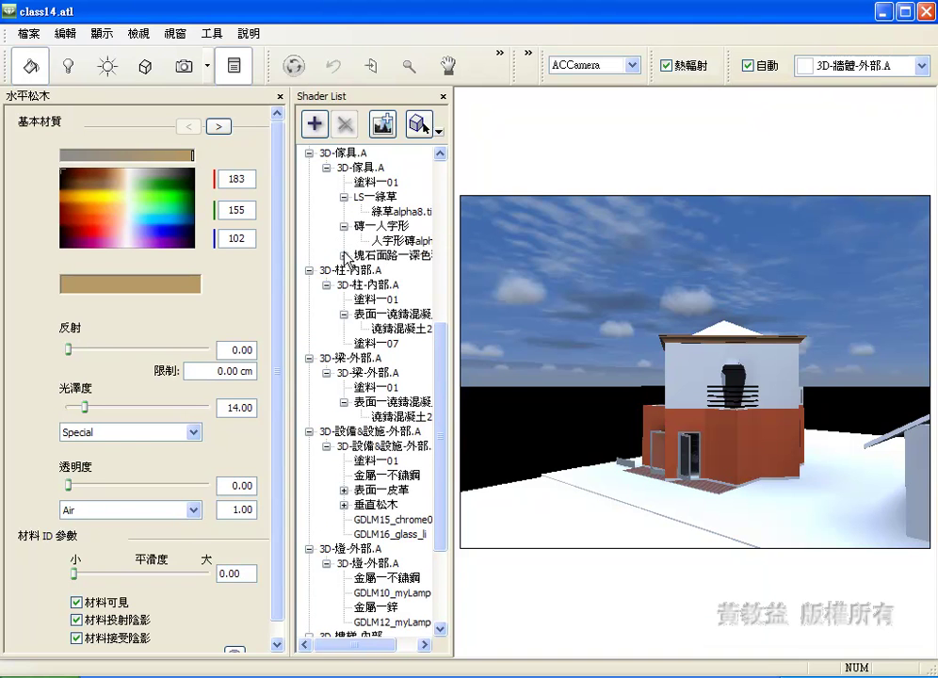
pyautogui.click(344, 255)
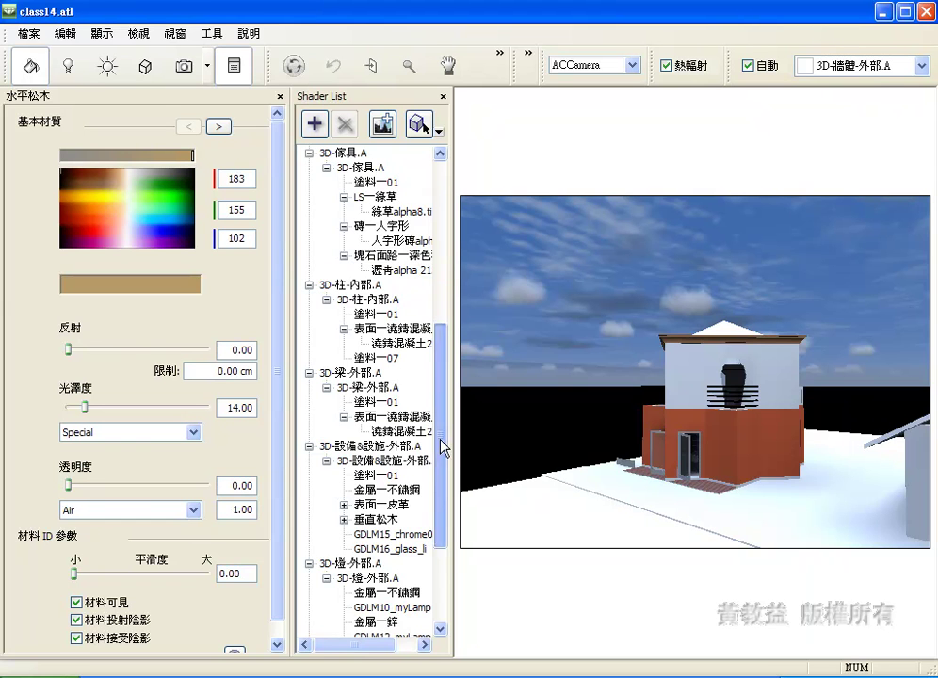
# - Examine the textures assigned to the 3D-樓梯-內部 stair materials and to 垂直松木 and 表面一皮革 in 3D-設備&設施-外部.A
pyautogui.moveTo(442, 443); pyautogui.dragTo(454, 548)
pyautogui.click(343, 563)
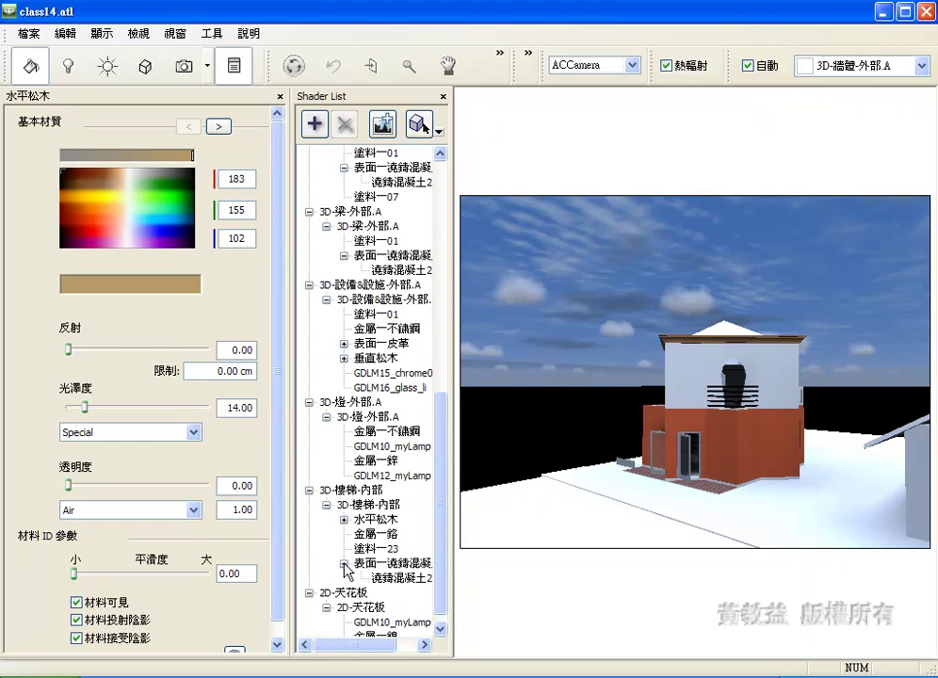
pyautogui.click(344, 519)
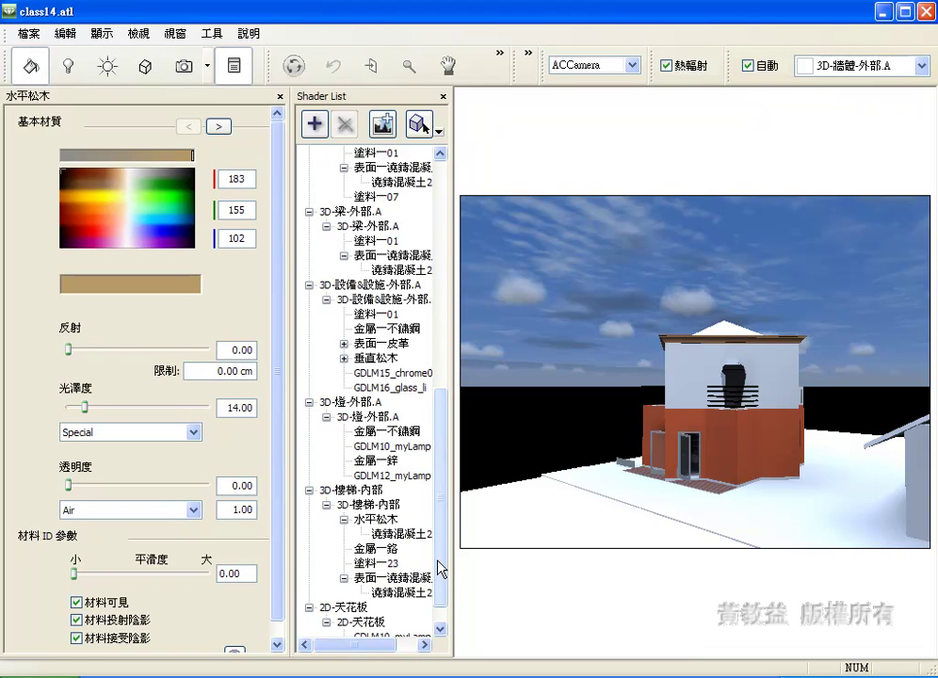
pyautogui.scroll(-1, 443, 565)
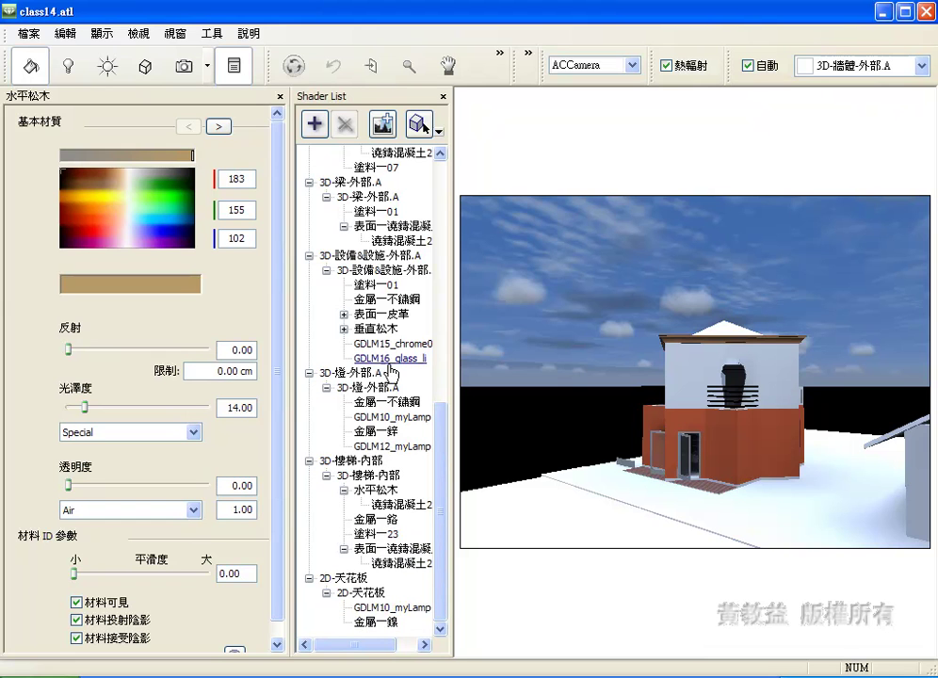
pyautogui.click(343, 328)
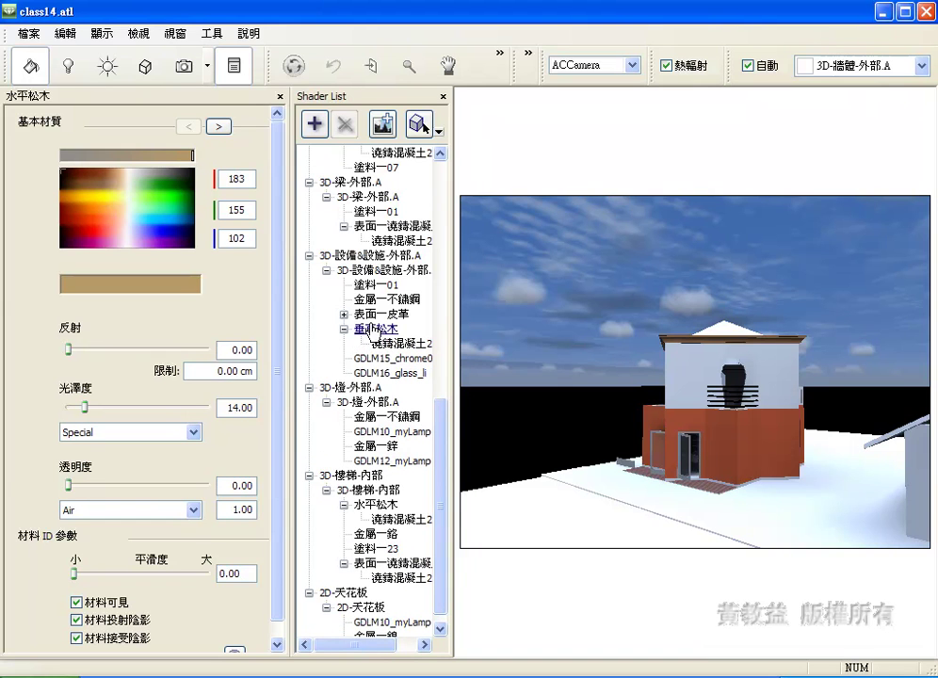
pyautogui.click(344, 313)
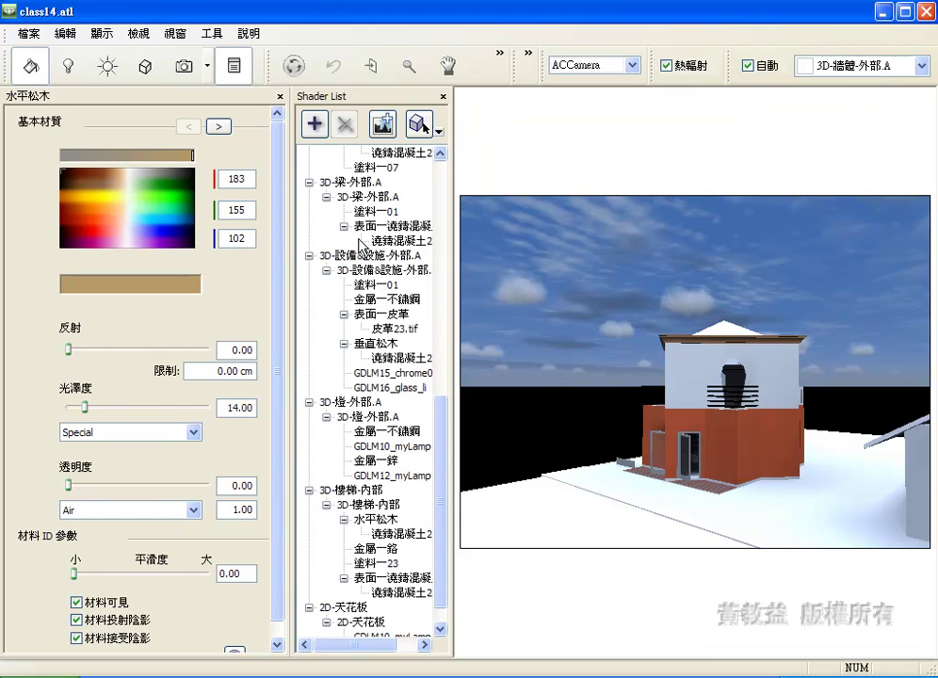
# - Examine the textures assigned to both 3D-屋頂.A roof materials and to 塊石面路一磚 in the 3D-樓板-內部.A floor group
pyautogui.moveTo(444, 449); pyautogui.dragTo(436, 315)
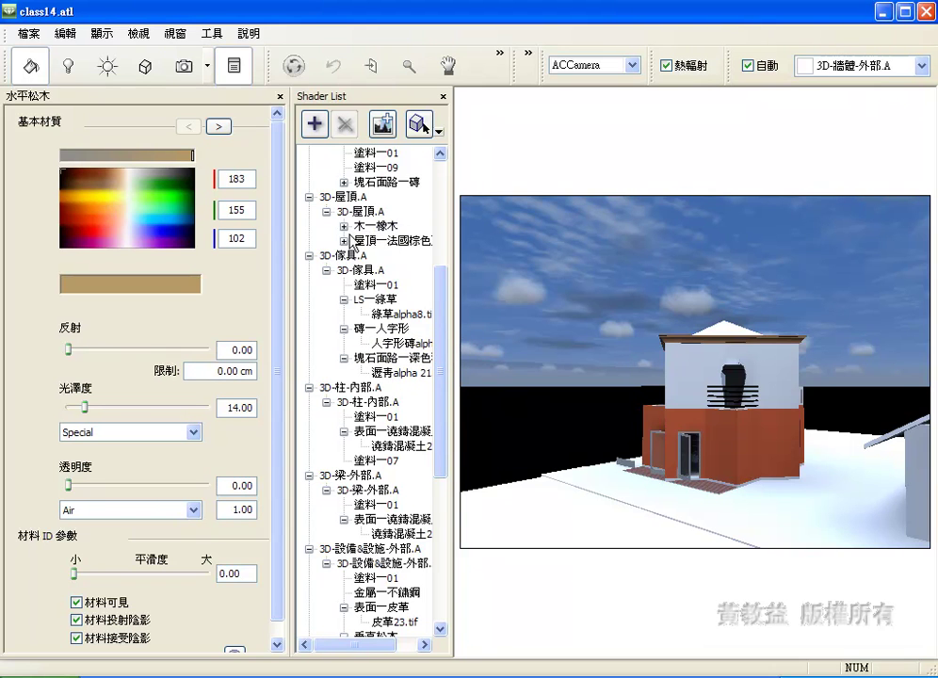
pyautogui.click(344, 241)
pyautogui.click(344, 227)
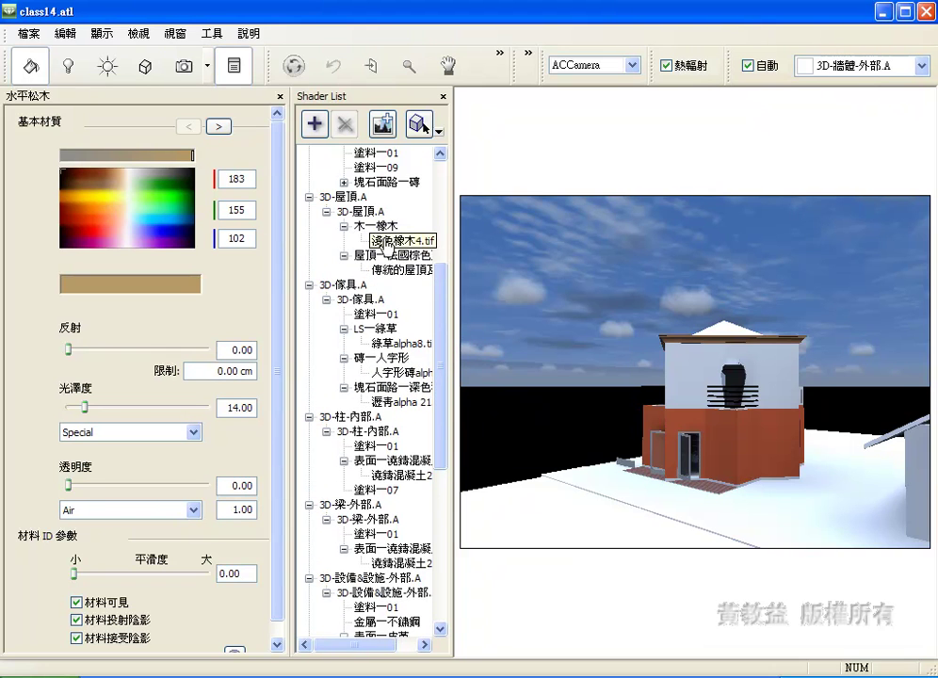
pyautogui.scroll(2, 442, 284)
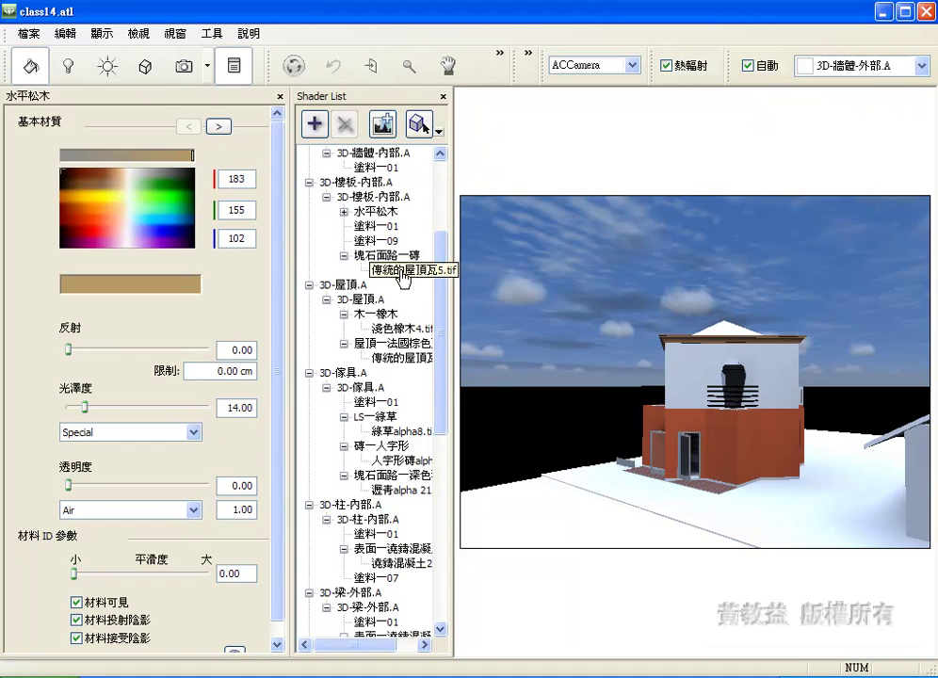
pyautogui.moveTo(403, 276); pyautogui.dragTo(695, 483)
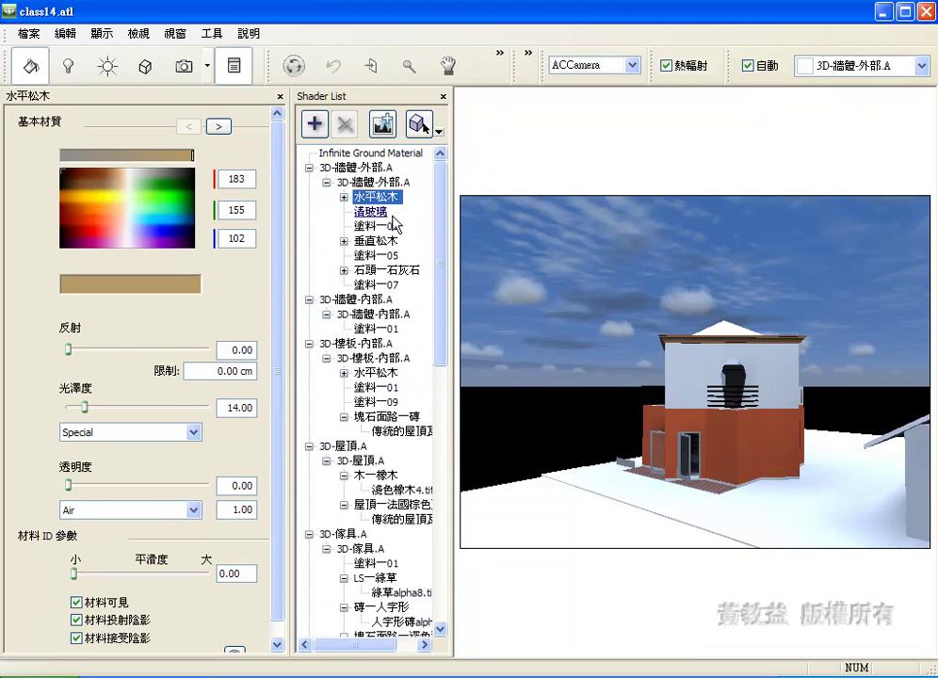
# - Examine the textures assigned to 垂直松木 and 石頭一石灰石 in the 3D-牆體-外部.A exterior wall group
pyautogui.click(343, 240)
pyautogui.click(345, 284)
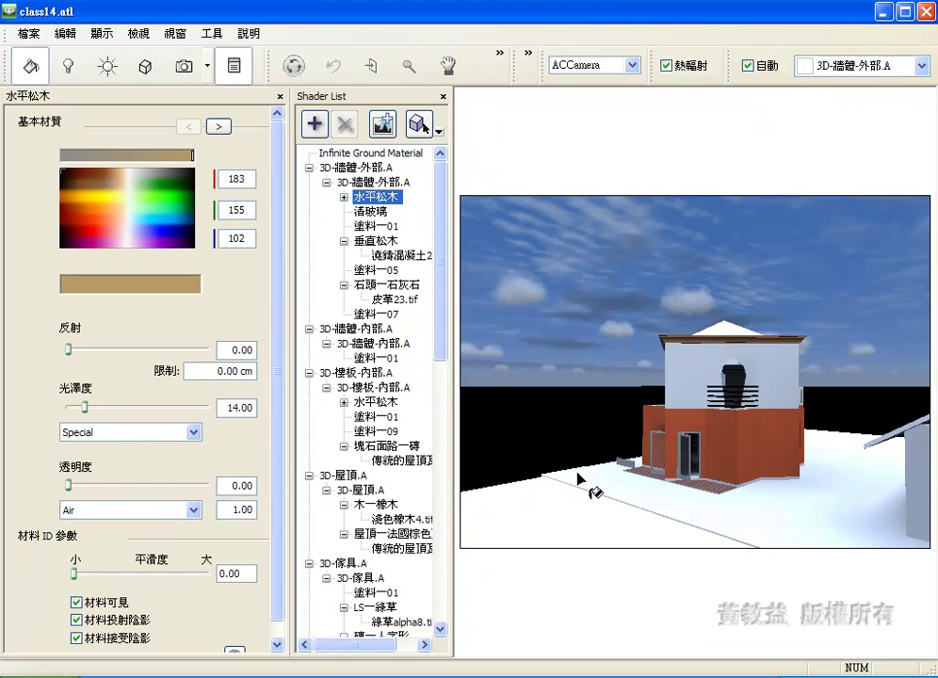
pyautogui.moveTo(401, 303); pyautogui.dragTo(674, 339)
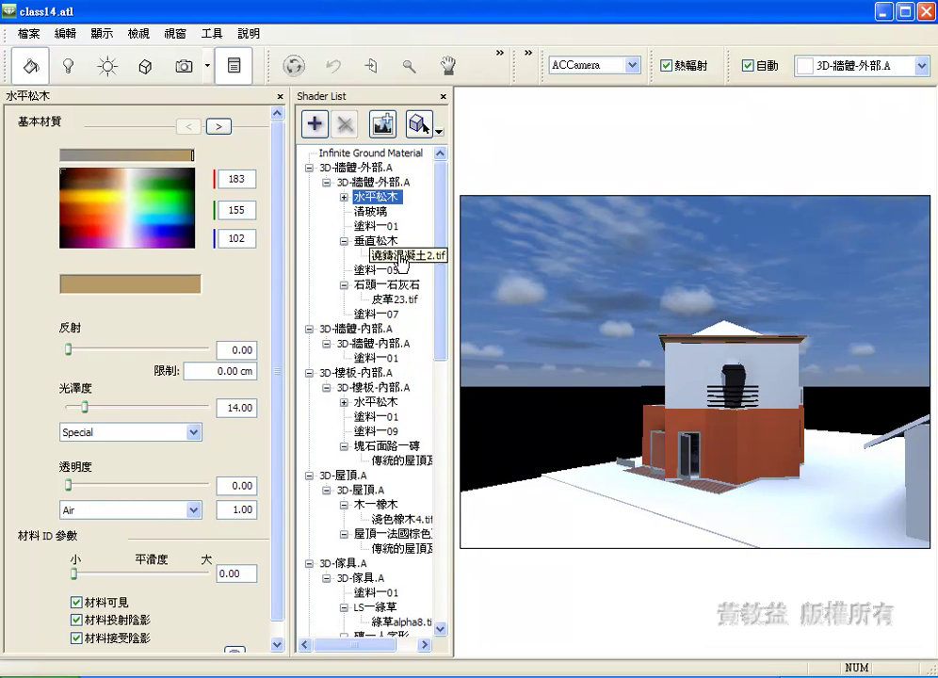
pyautogui.moveTo(401, 262); pyautogui.dragTo(640, 160)
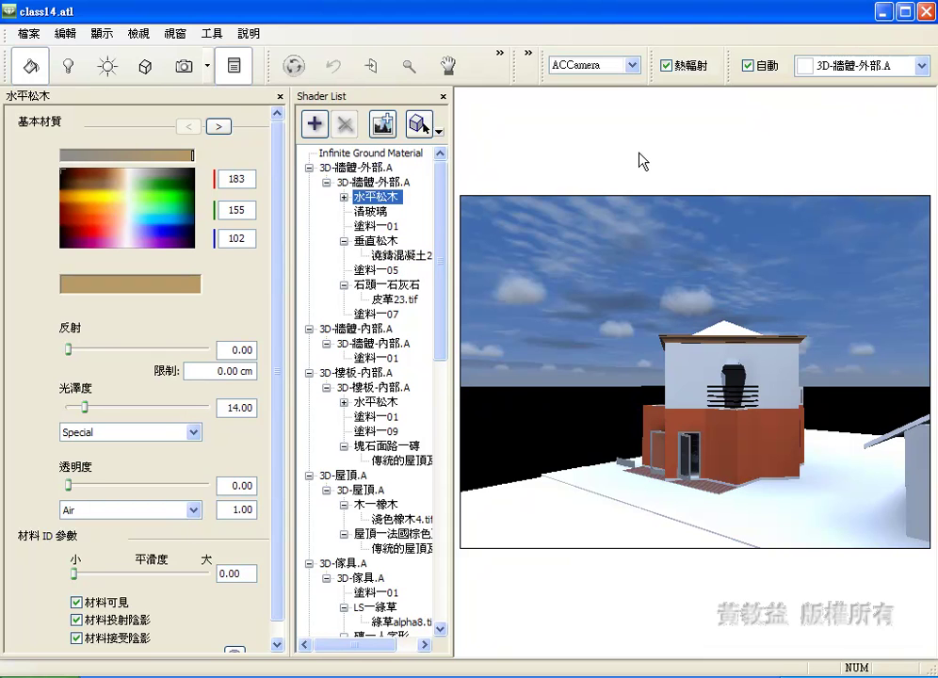
# - Close Artlantis without saving the changes to class14 and open the class14_Textures folder in the file browser
pyautogui.click(928, 13)
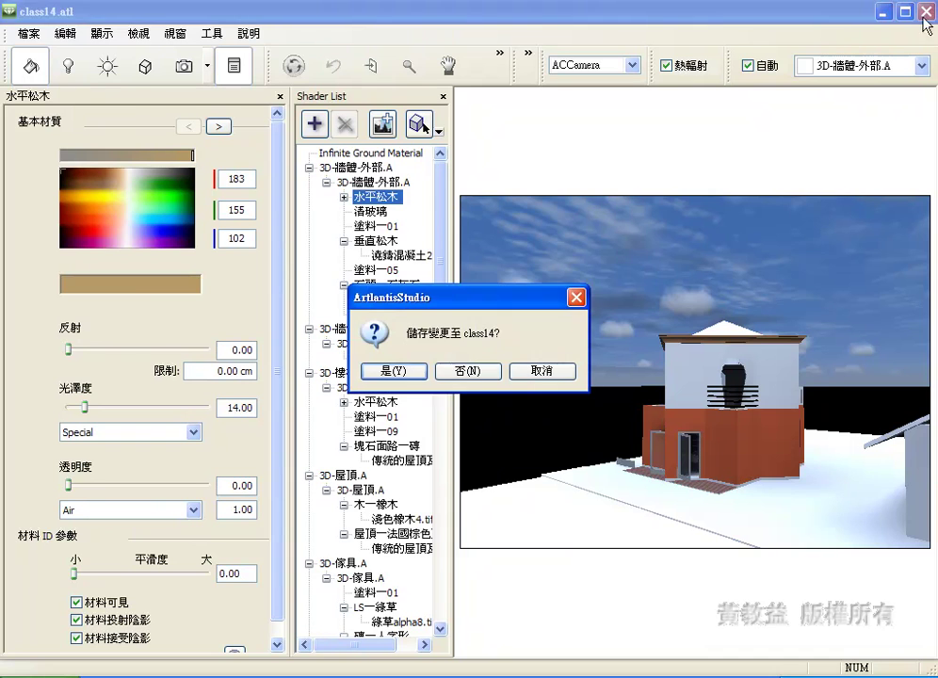
pyautogui.click(468, 373)
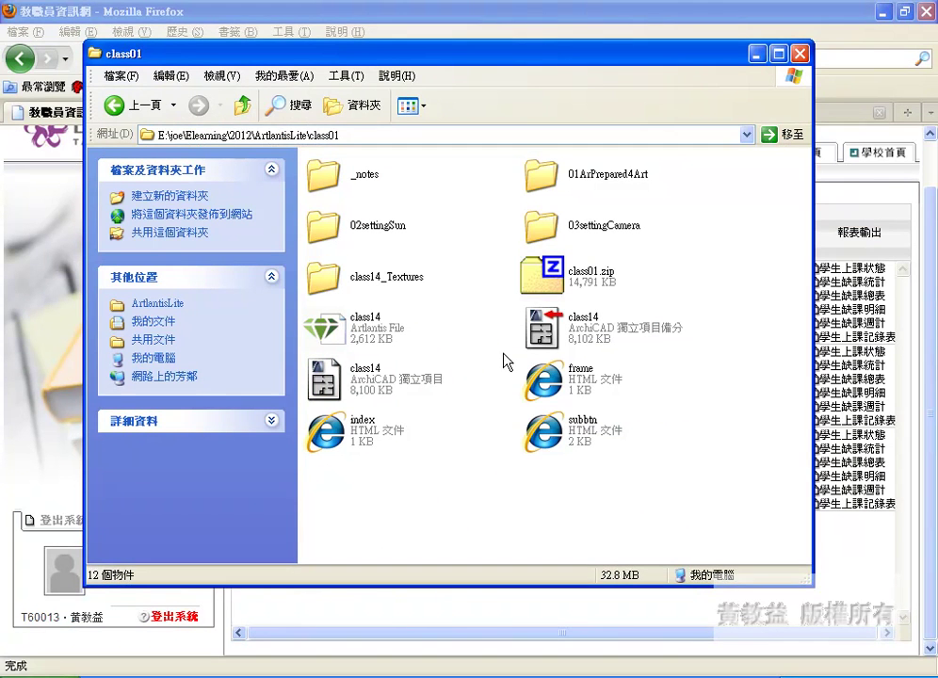
pyautogui.click(338, 276)
pyautogui.doubleClick(337, 277)
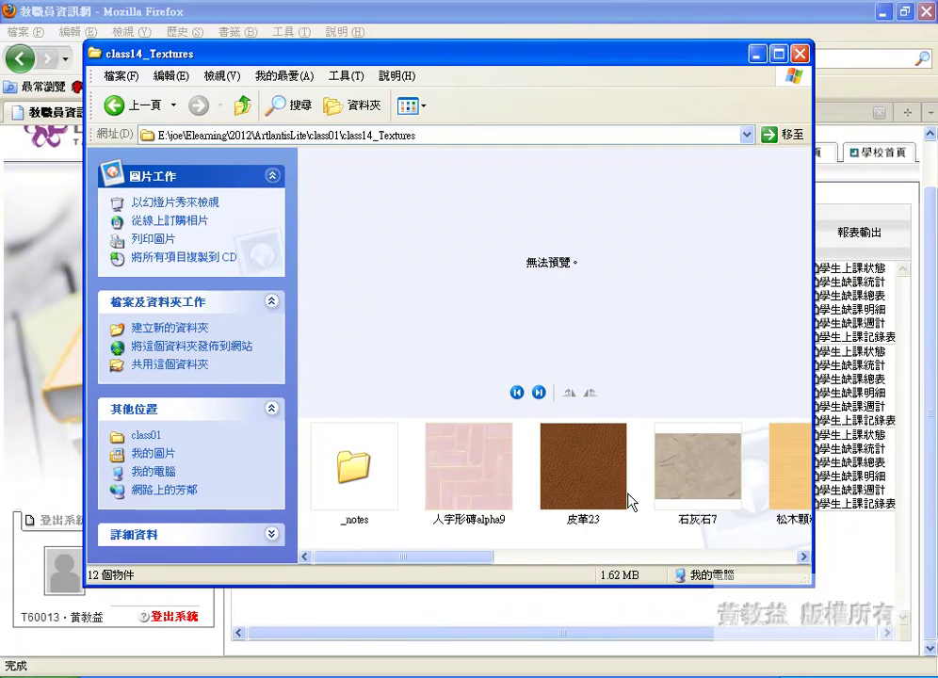
# - Copy the texture files 人字形磚alpha9 and 皮革23 from class14_Textures into the parent class01 folder
pyautogui.moveTo(580, 543); pyautogui.dragTo(466, 488)
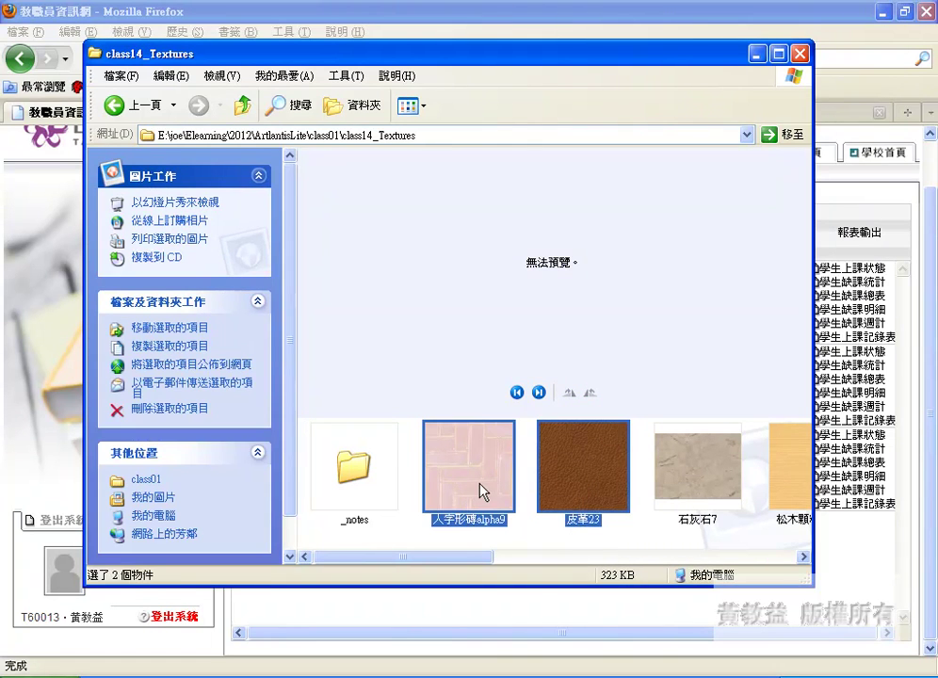
pyautogui.rightClick(479, 483)
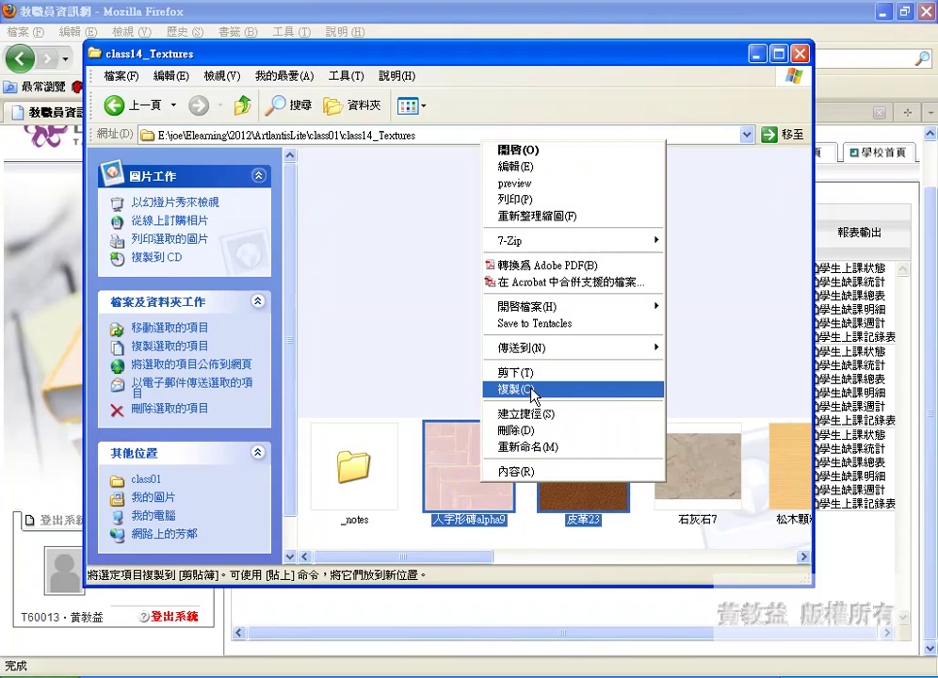
pyautogui.click(532, 389)
pyautogui.click(243, 104)
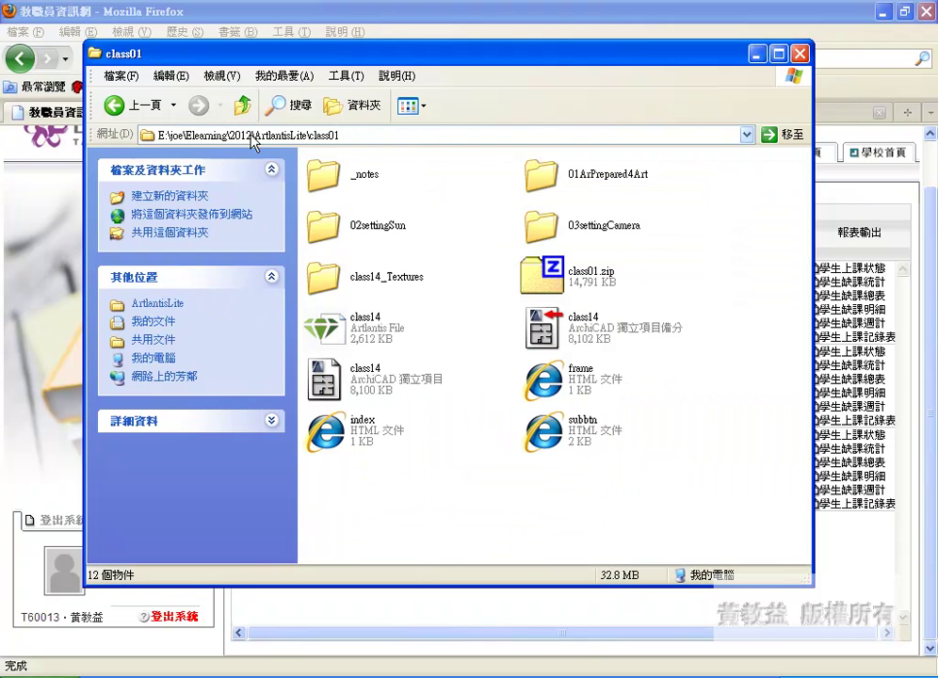
pyautogui.rightClick(469, 495)
pyautogui.click(529, 596)
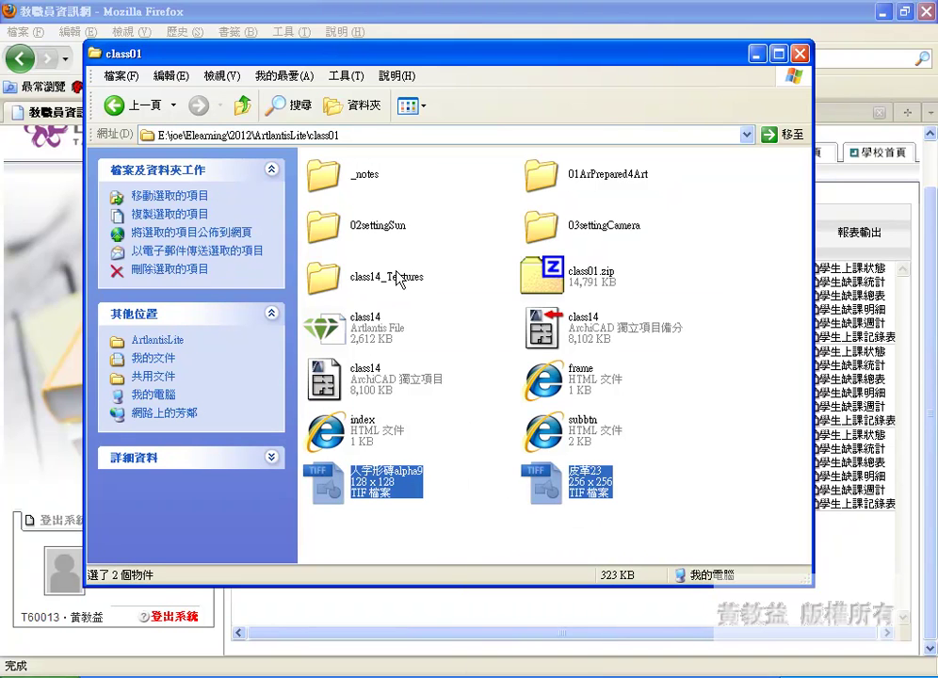
pyautogui.click(455, 558)
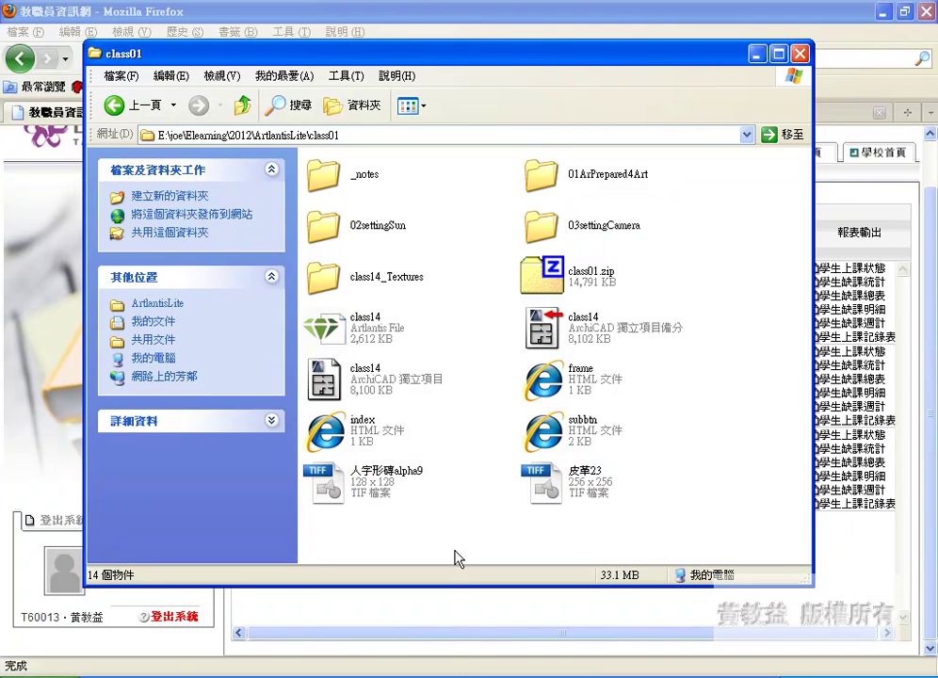
# - Start Artlantis Studio 3 again
pyautogui.press('super')
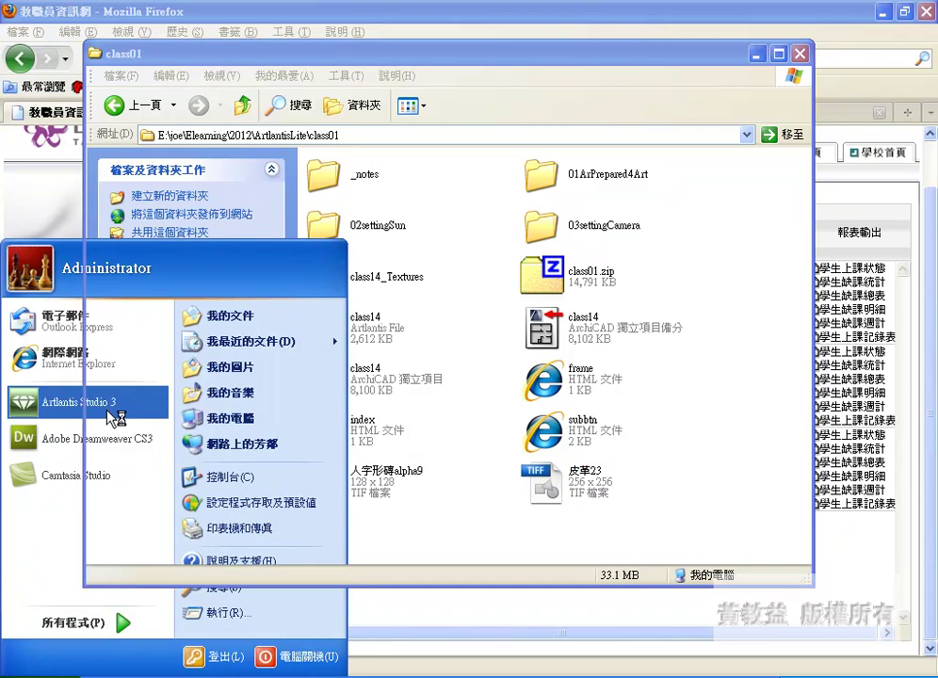
pyautogui.click(158, 403)
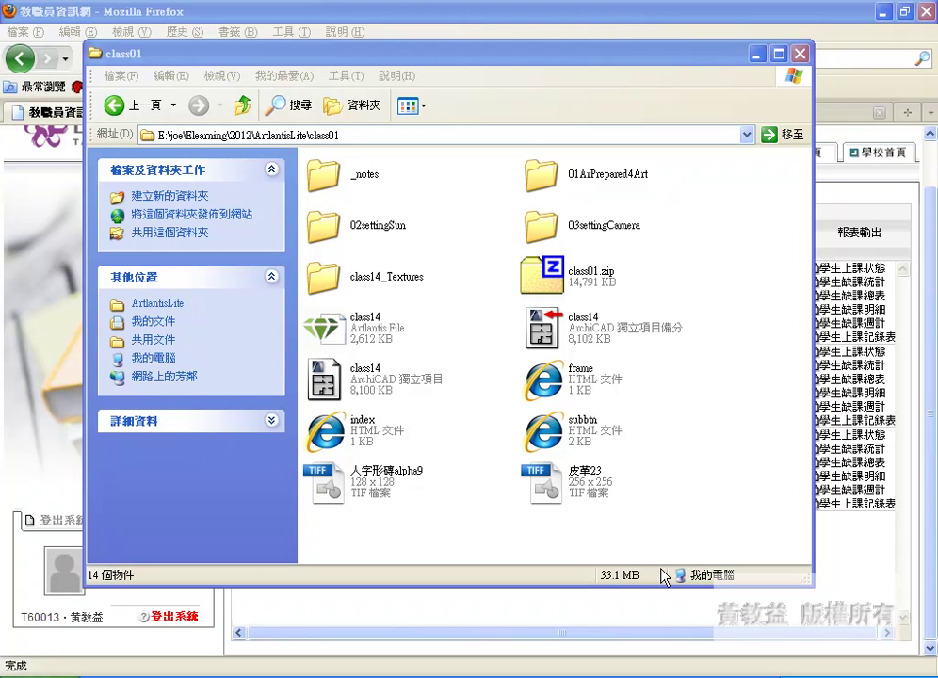
pyautogui.click(623, 607)
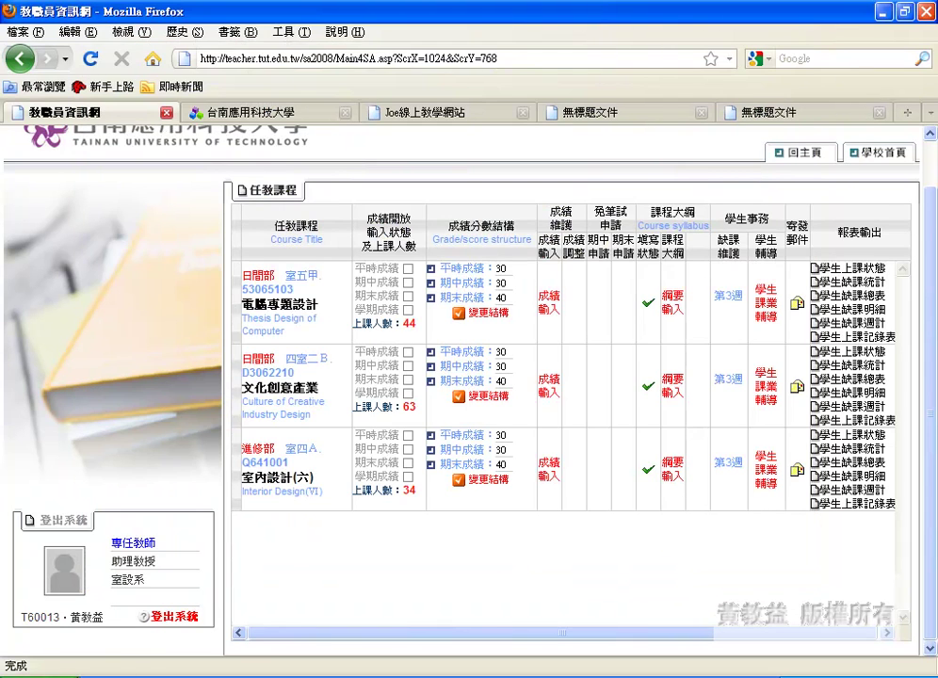
pyautogui.click(52, 674)
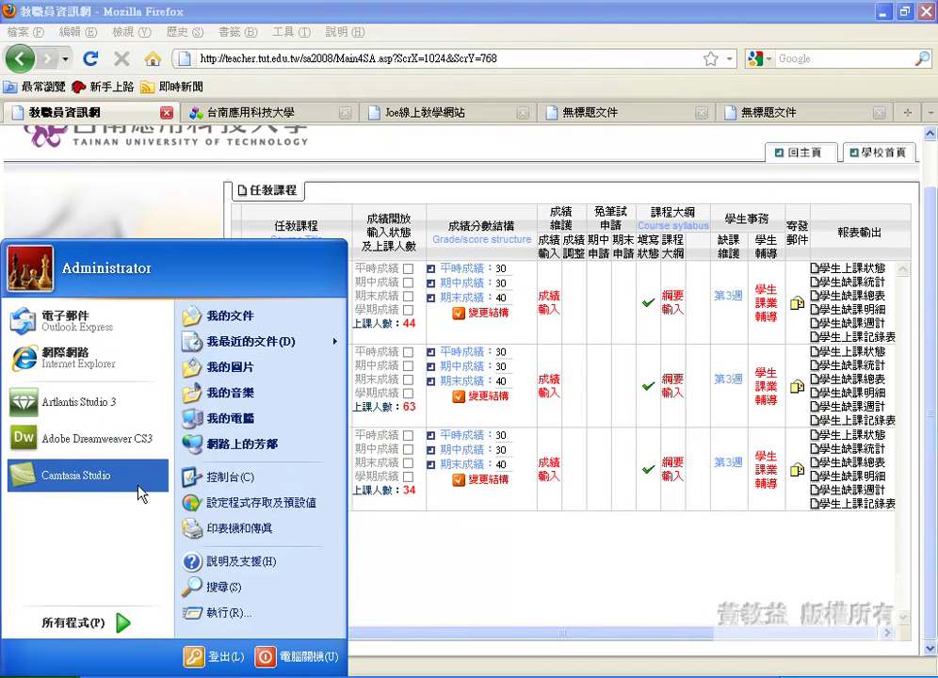
pyautogui.click(75, 402)
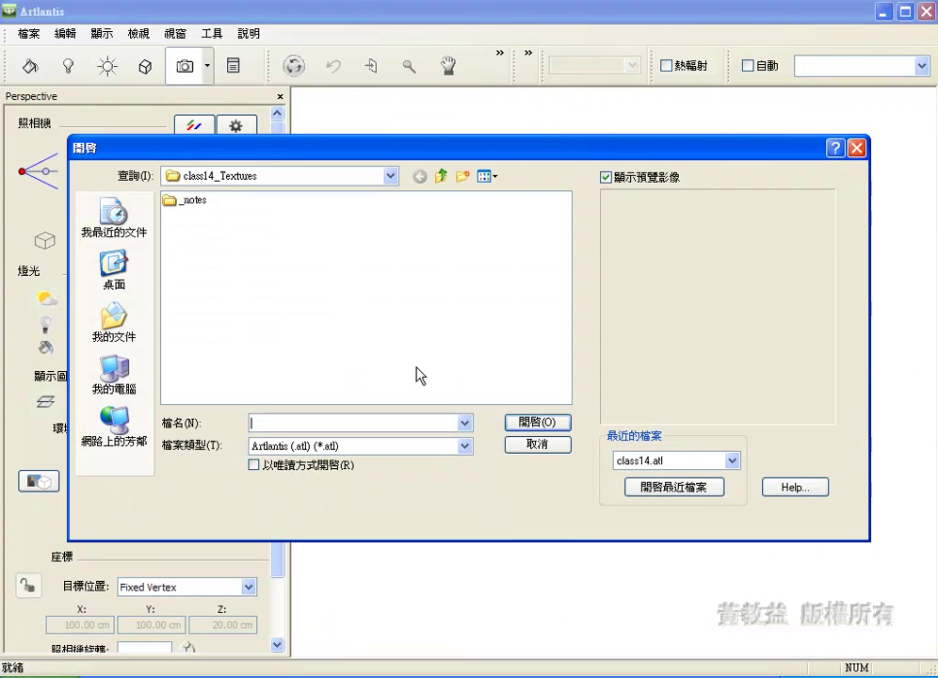
# - Open the class14 project from the class01 folder and continue without relinking the missing textures
pyautogui.click(230, 176)
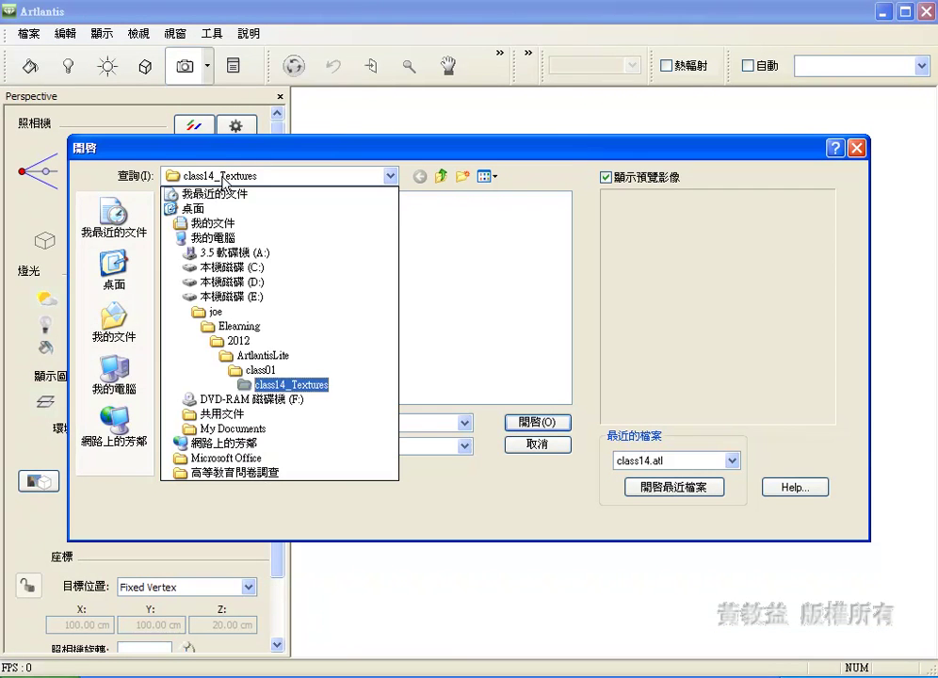
pyautogui.click(274, 373)
pyautogui.click(192, 279)
pyautogui.click(533, 426)
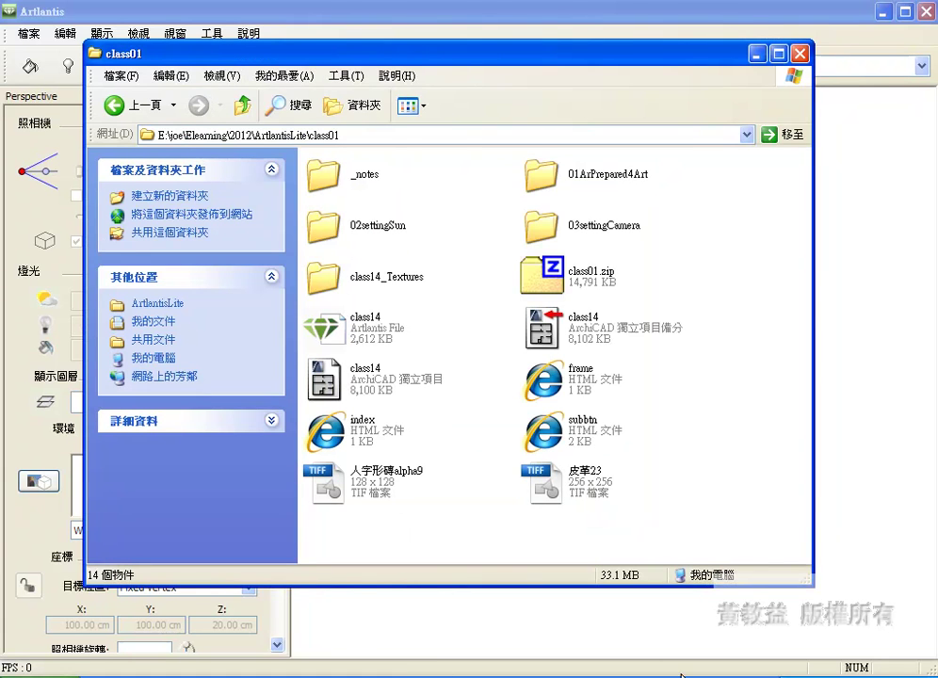
pyautogui.click(708, 676)
pyautogui.click(725, 637)
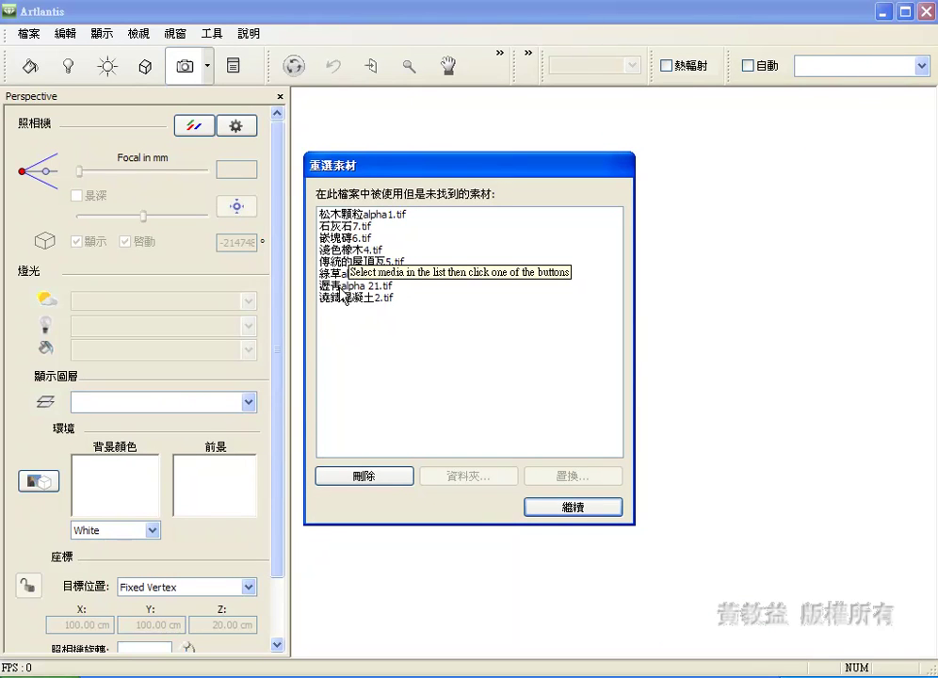
pyautogui.click(594, 510)
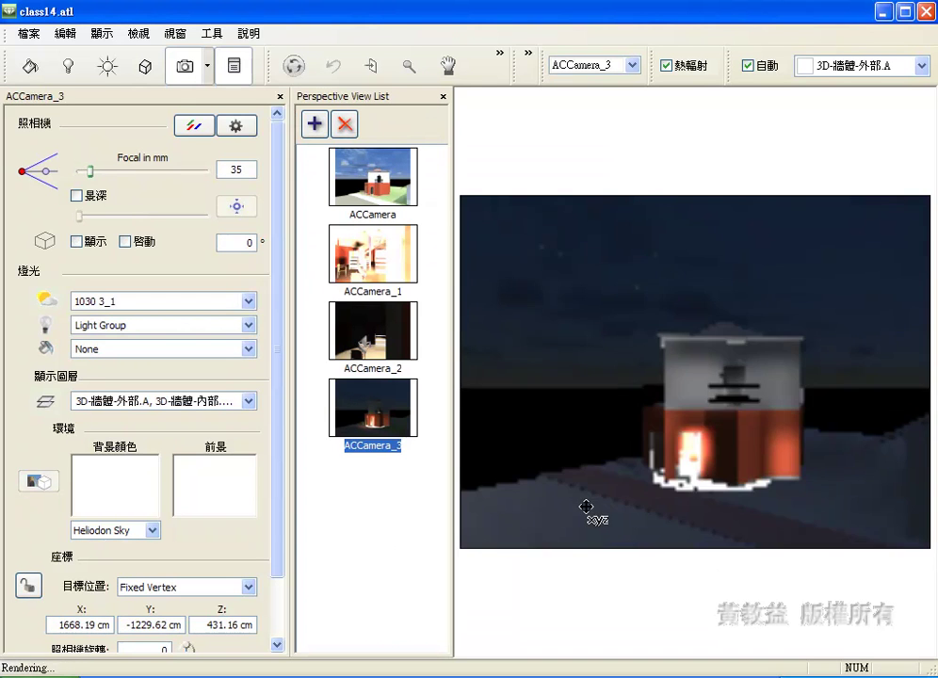
# - Preview the ACCamera, ACCamera_1 and ACCamera_2 perspective views to check how the materials render
pyautogui.click(372, 177)
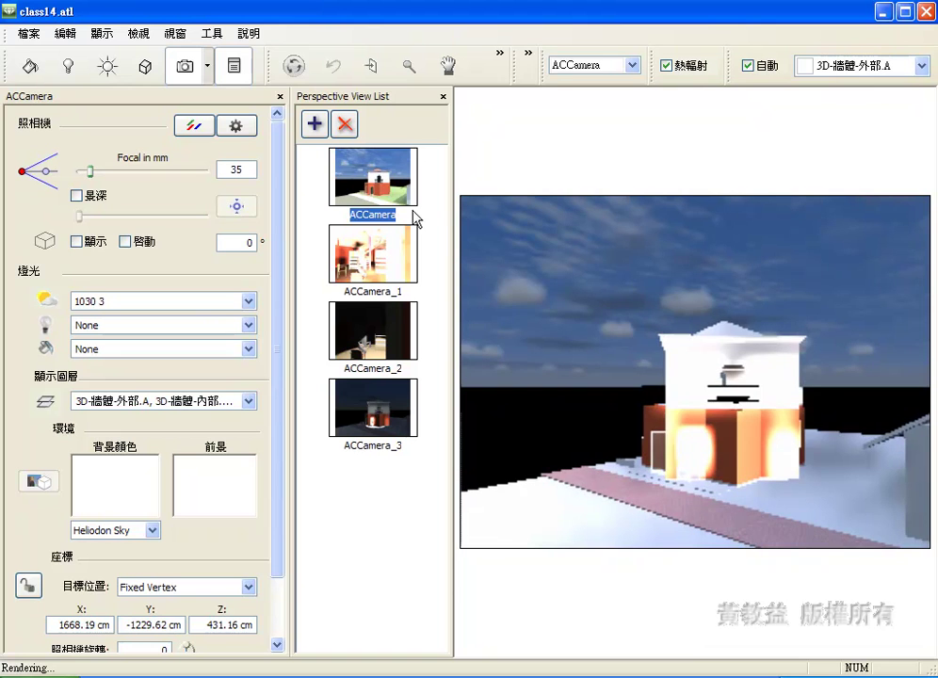
pyautogui.click(394, 271)
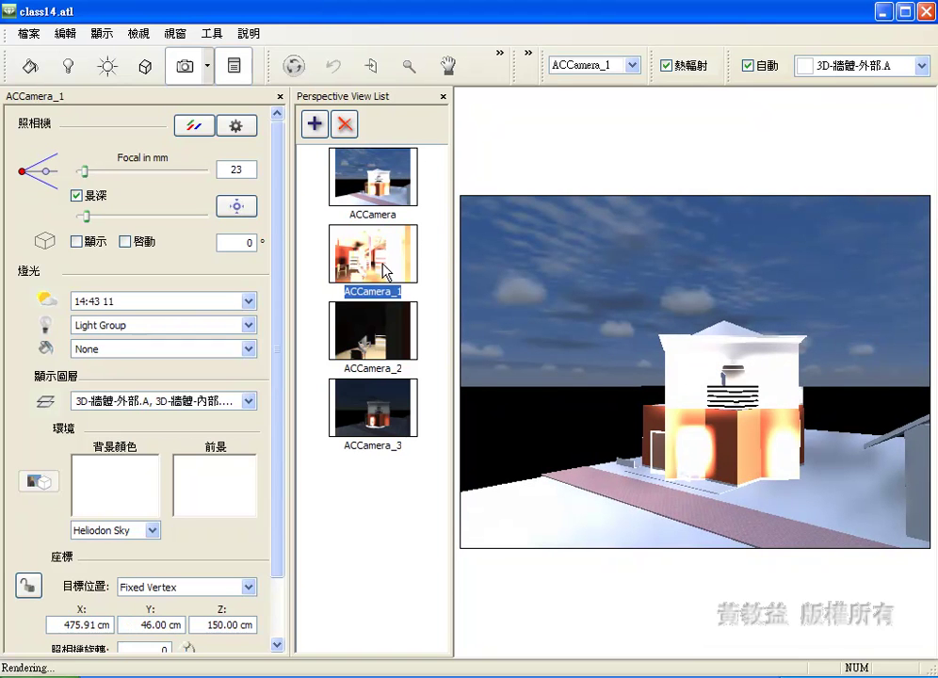
pyautogui.click(394, 344)
pyautogui.click(373, 254)
pyautogui.click(383, 343)
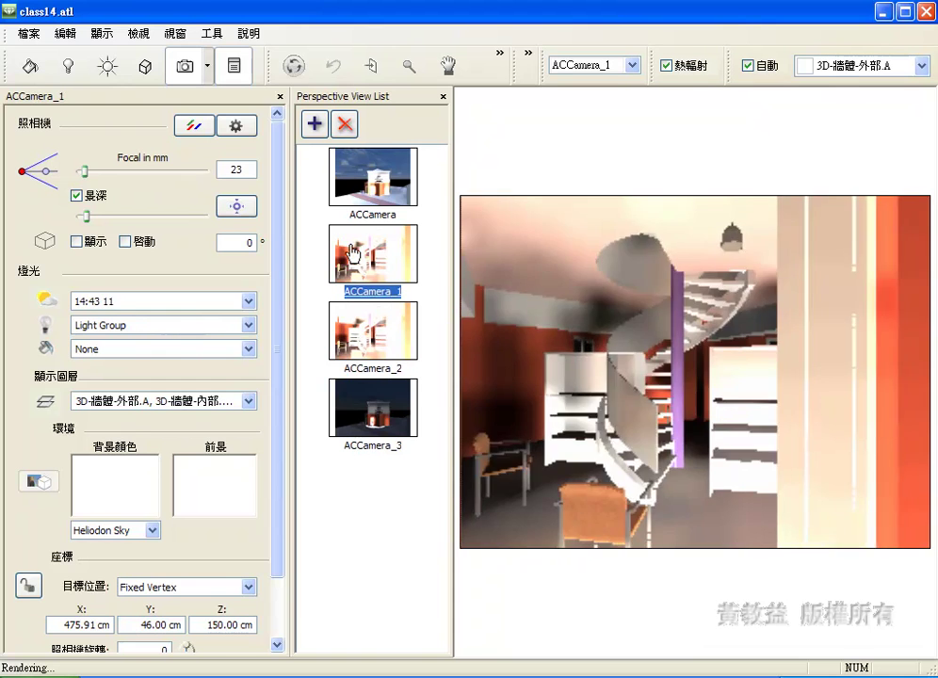
# - Show the shader list and reveal the textures of 垂直松木, 石頭一石灰石, 水平松木 and 塊石面路一磚 in the exterior wall and floor groups
pyautogui.click(30, 66)
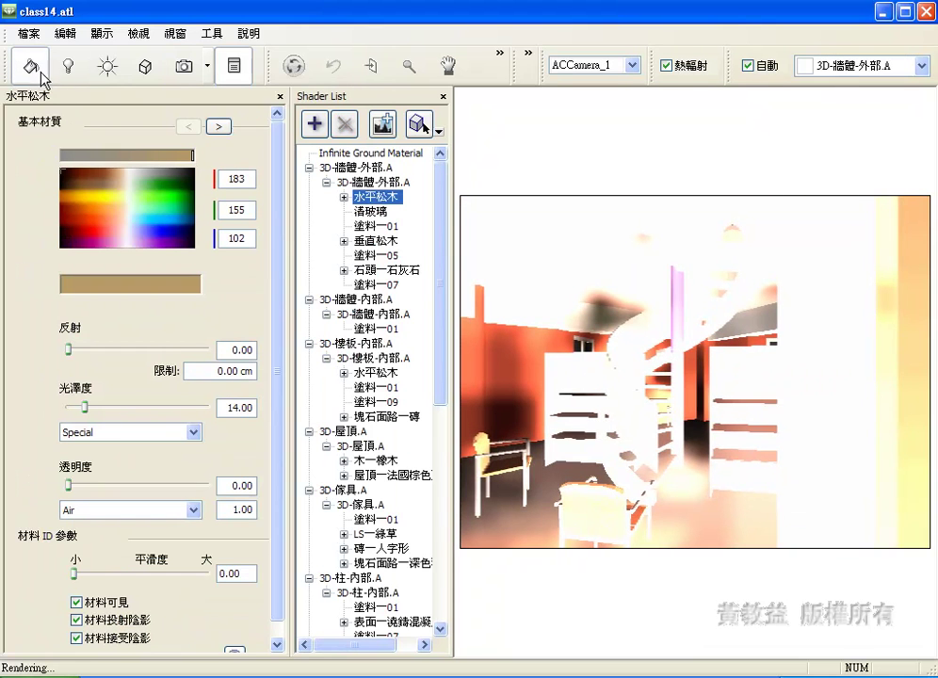
pyautogui.click(343, 271)
pyautogui.click(344, 241)
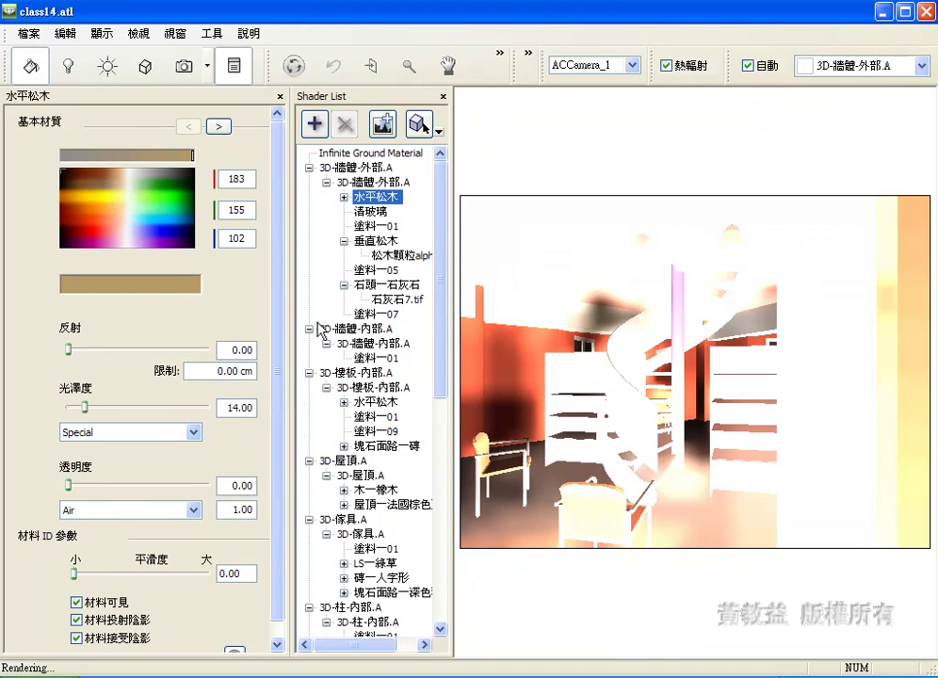
pyautogui.click(344, 402)
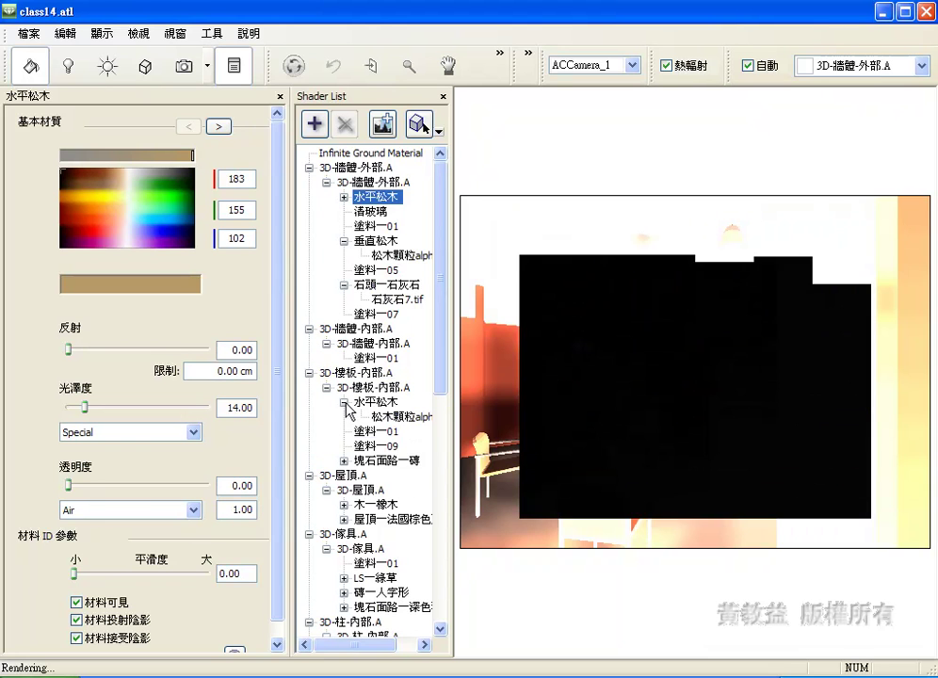
pyautogui.click(344, 460)
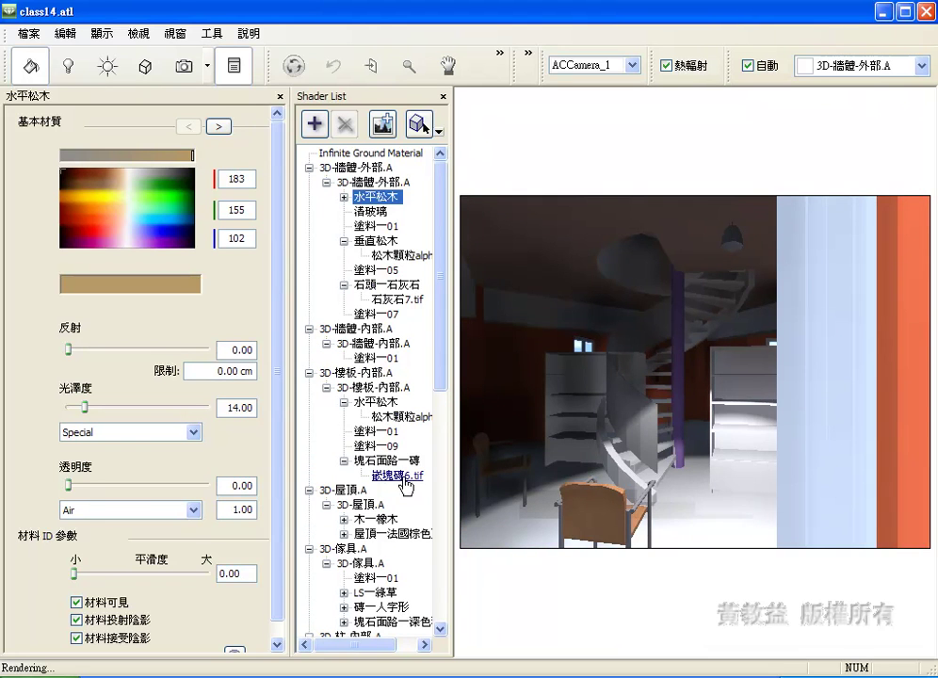
# - Examine the textures of both 3D-屋頂.A roof materials and the 嵌塊磚6.tif texture of the floor material
pyautogui.scroll(-3, 359, 399)
pyautogui.click(344, 387)
pyautogui.click(343, 372)
pyautogui.click(411, 420)
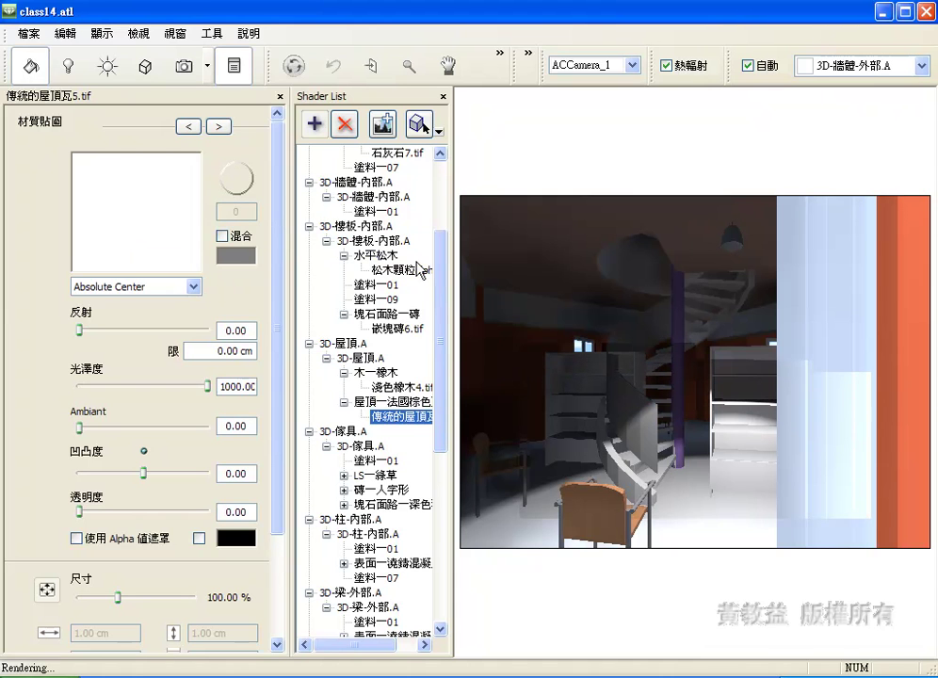
pyautogui.click(422, 329)
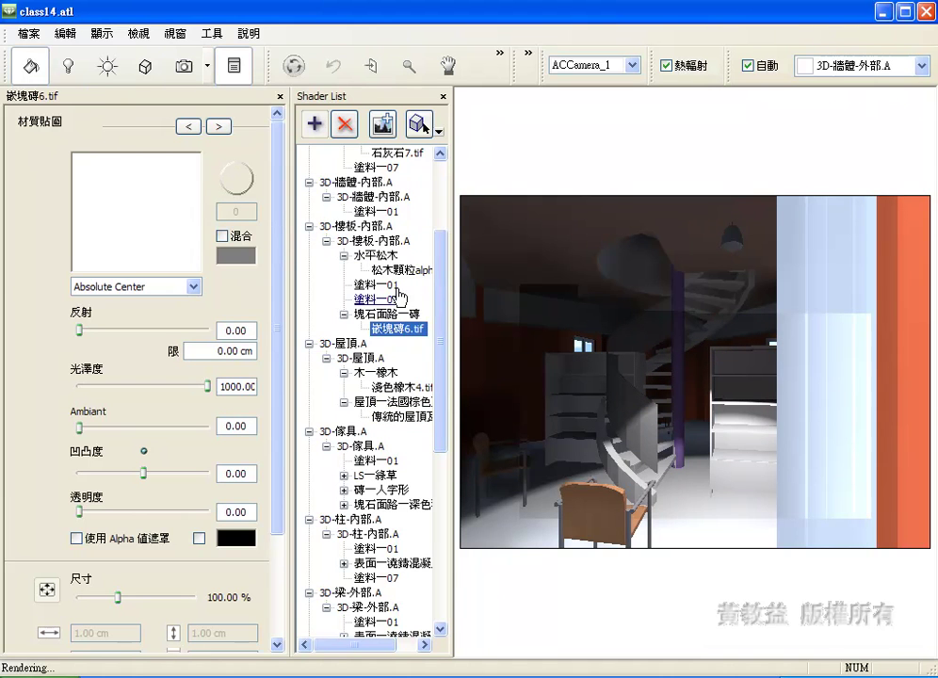
pyautogui.scroll(4, 433, 219)
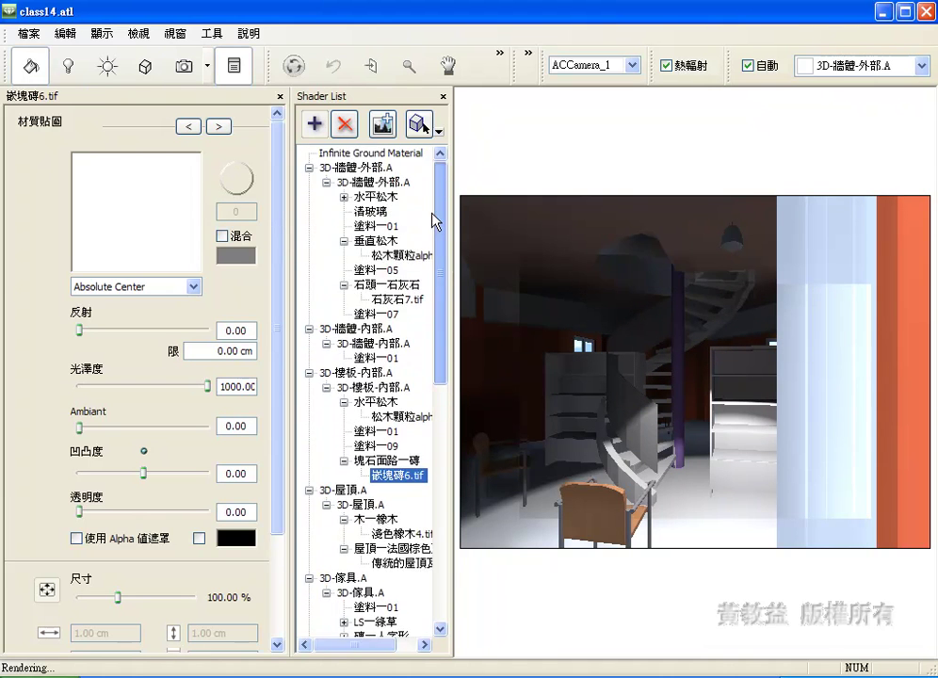
pyautogui.scroll(-3, 431, 218)
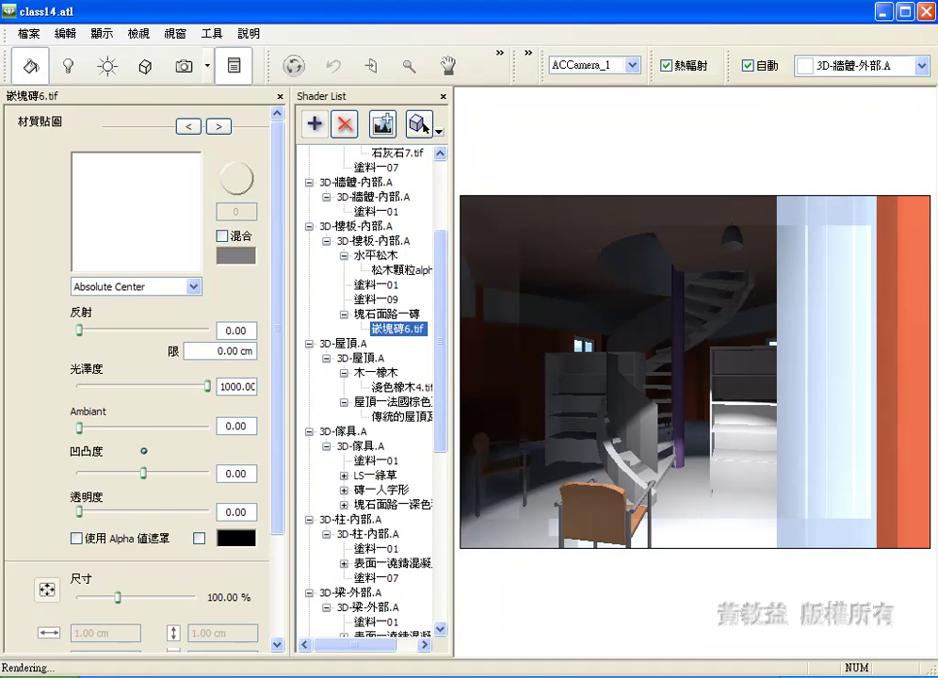
# - Check the texture files in the class01 folder against the textures assigned to 表面一皮革 and 垂直松木 in 3D-設備&設施-外部.A
pyautogui.hotkey('alt', 'Tab')
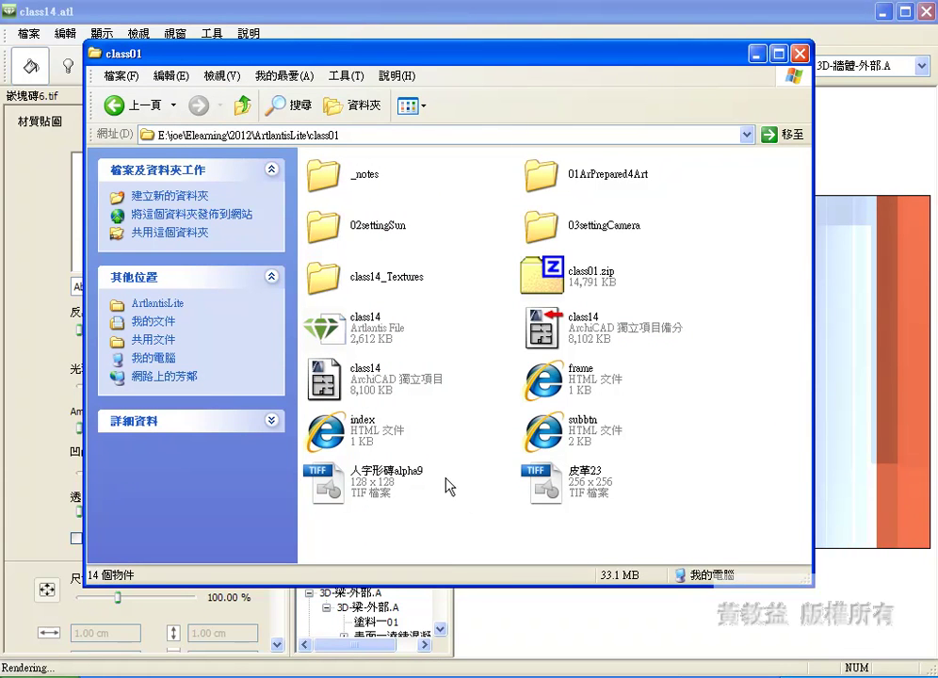
pyautogui.click(425, 613)
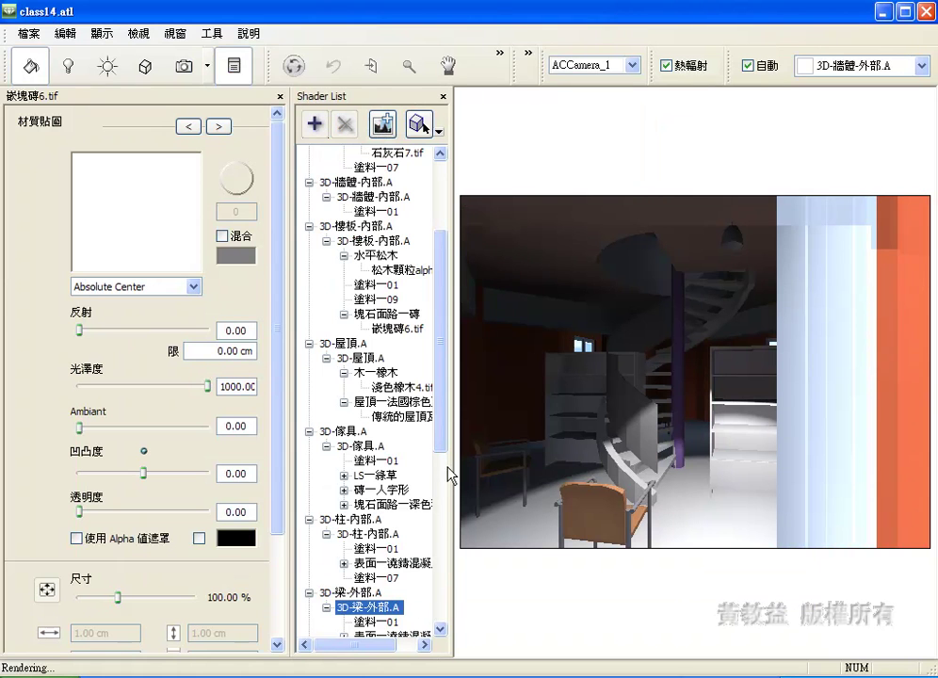
pyautogui.moveTo(446, 442); pyautogui.dragTo(429, 613)
pyautogui.scroll(3, 429, 525)
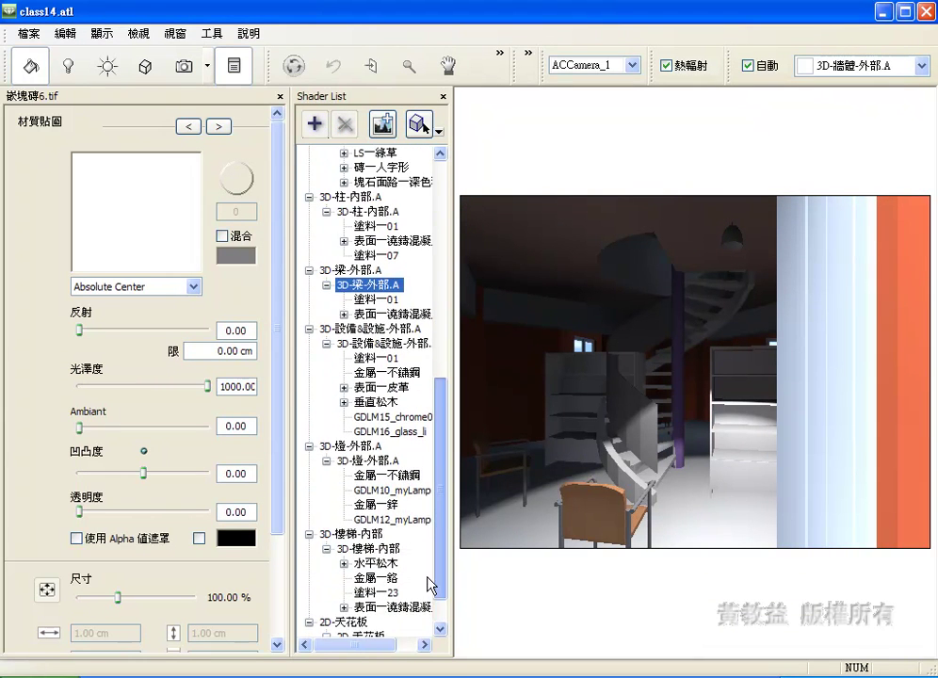
pyautogui.click(345, 402)
pyautogui.click(392, 416)
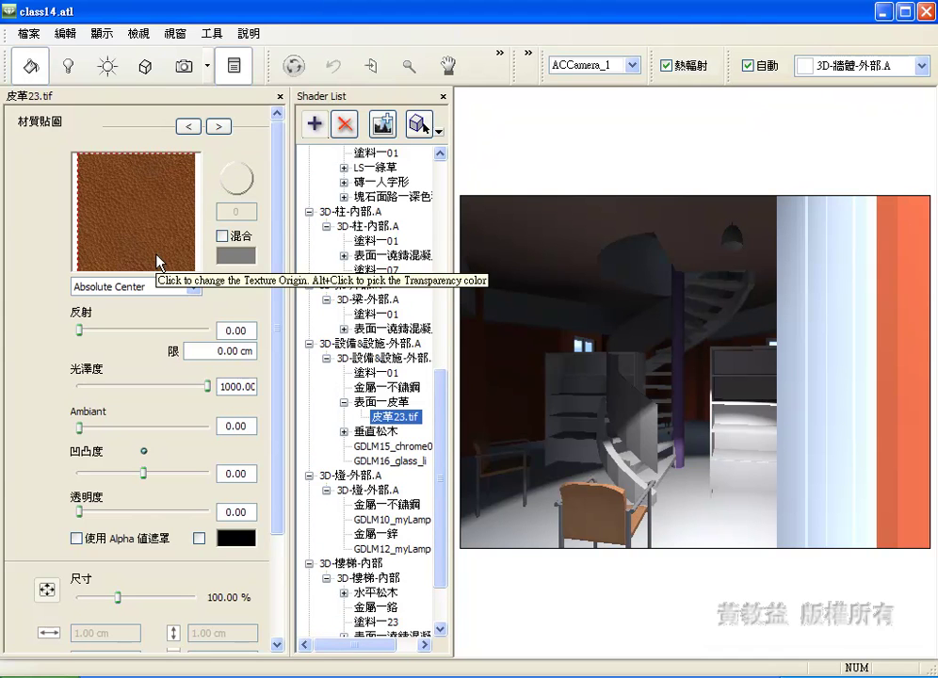
pyautogui.click(343, 431)
pyautogui.click(386, 445)
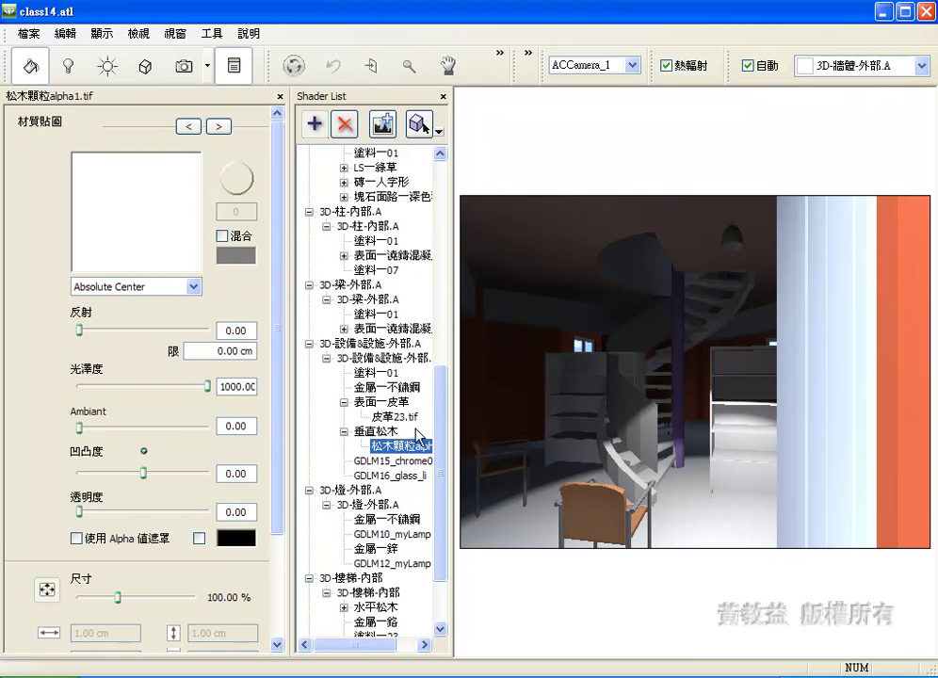
pyautogui.click(370, 432)
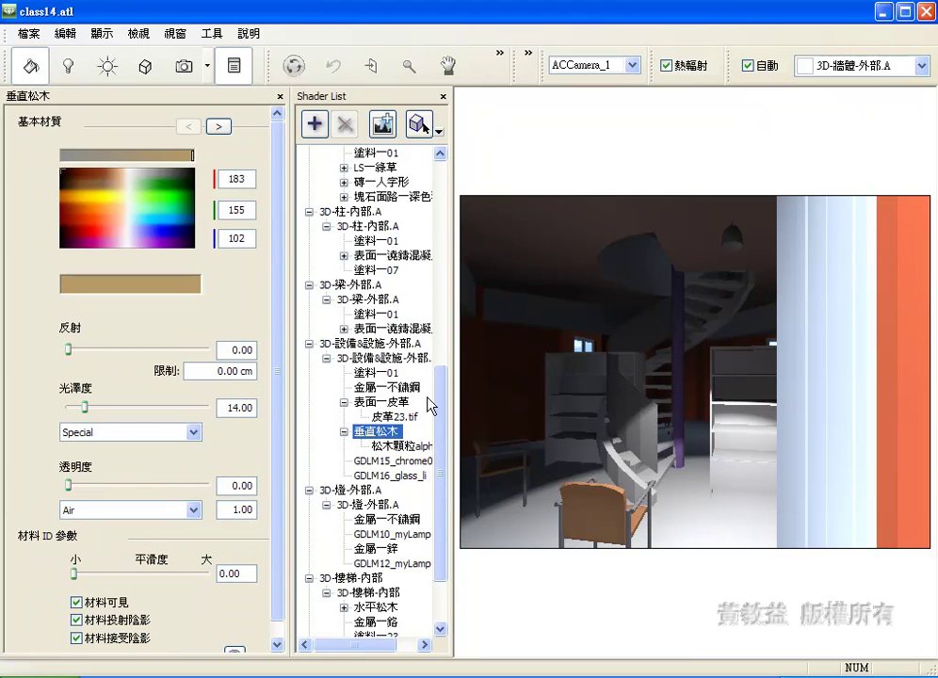
pyautogui.scroll(4, 442, 332)
pyautogui.scroll(3, 442, 332)
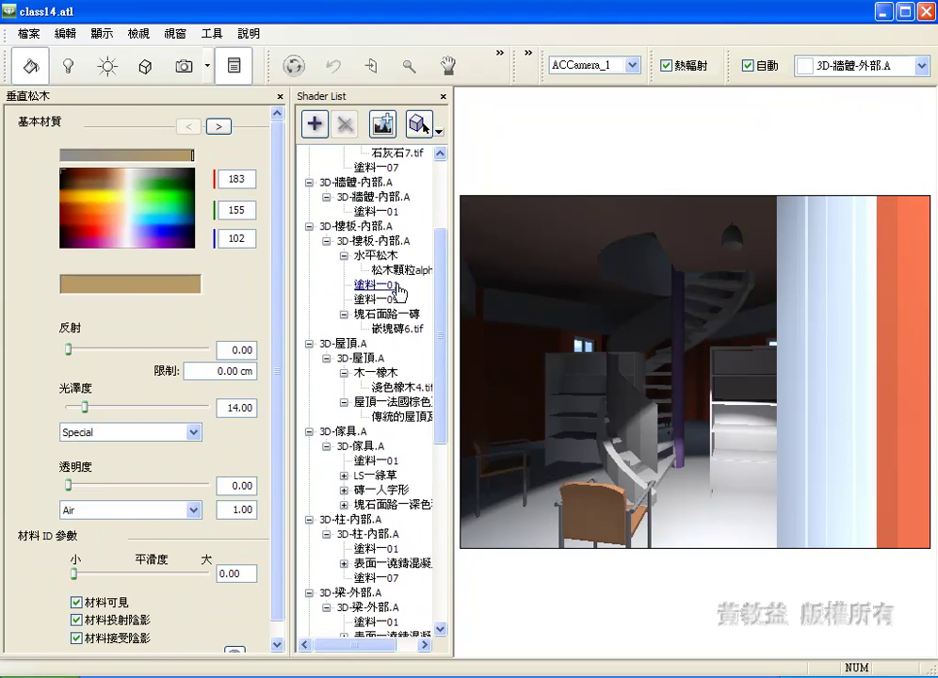
# - Examine the 松木顆粒alpha1.tif texture of the 水平松木 material in the 3D-樓板-內部.A group
pyautogui.click(394, 275)
pyautogui.click(393, 275)
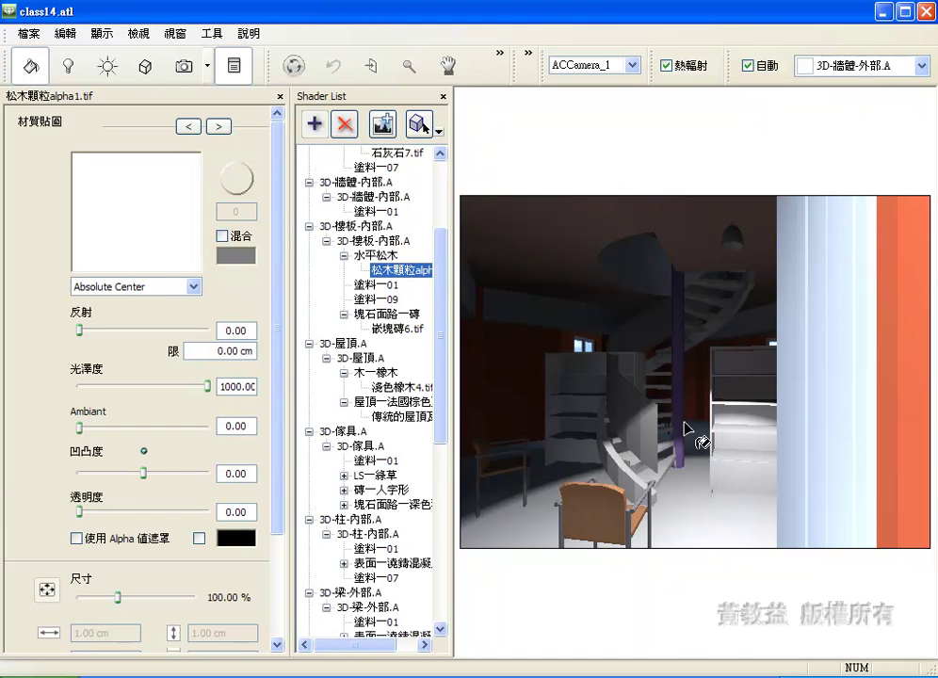
pyautogui.click(586, 346)
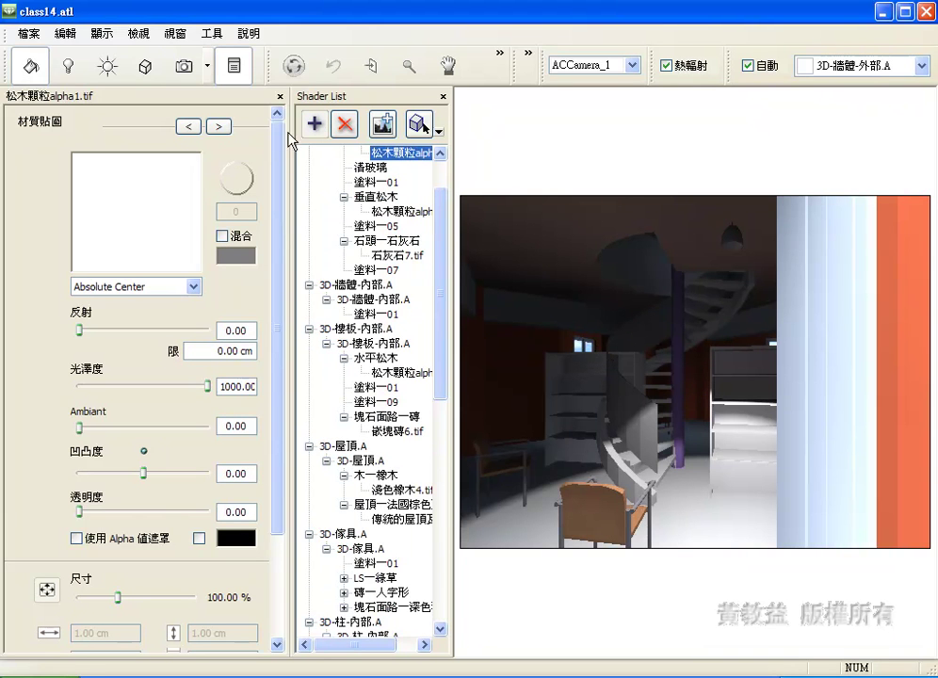
# - Preview the ACCamera_2 and ACCamera perspective views, and inspect the building's entrance up close in ACCamera
pyautogui.click(183, 66)
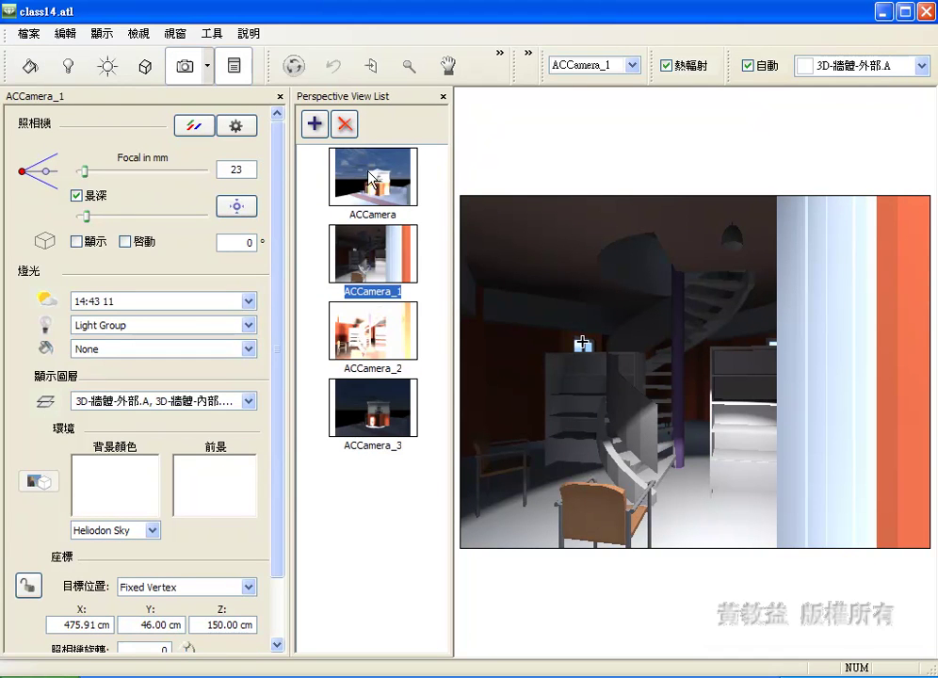
pyautogui.click(377, 341)
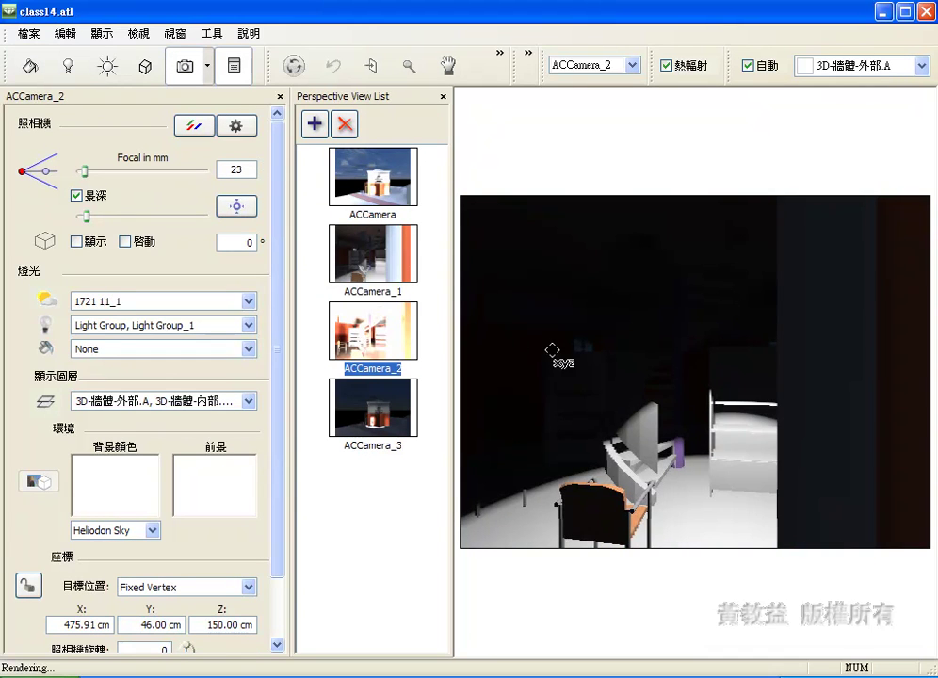
pyautogui.click(383, 174)
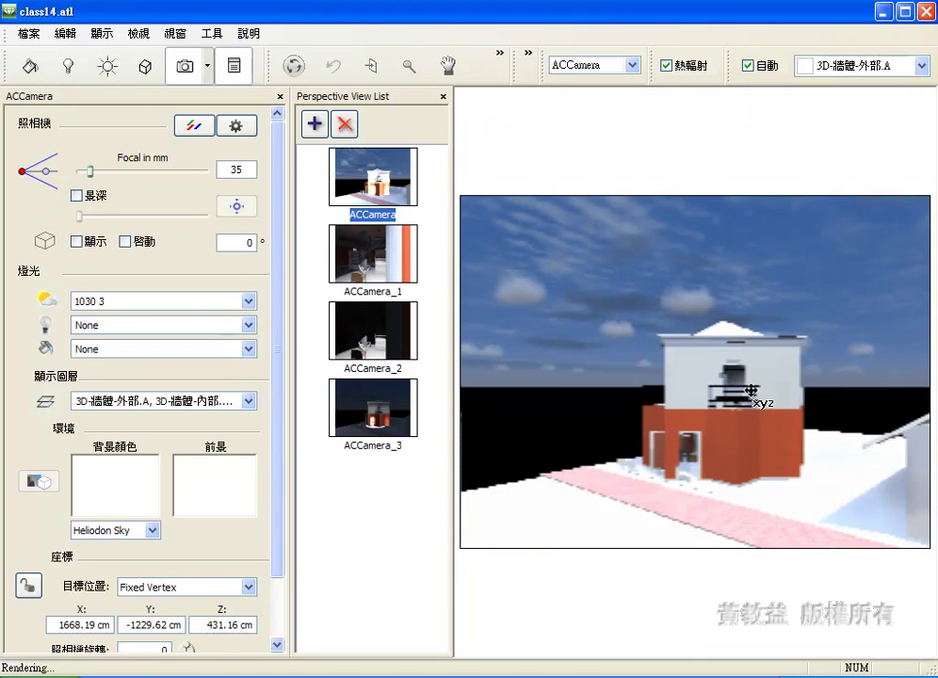
pyautogui.scroll(5, 707, 461)
pyautogui.scroll(-2, 693, 457)
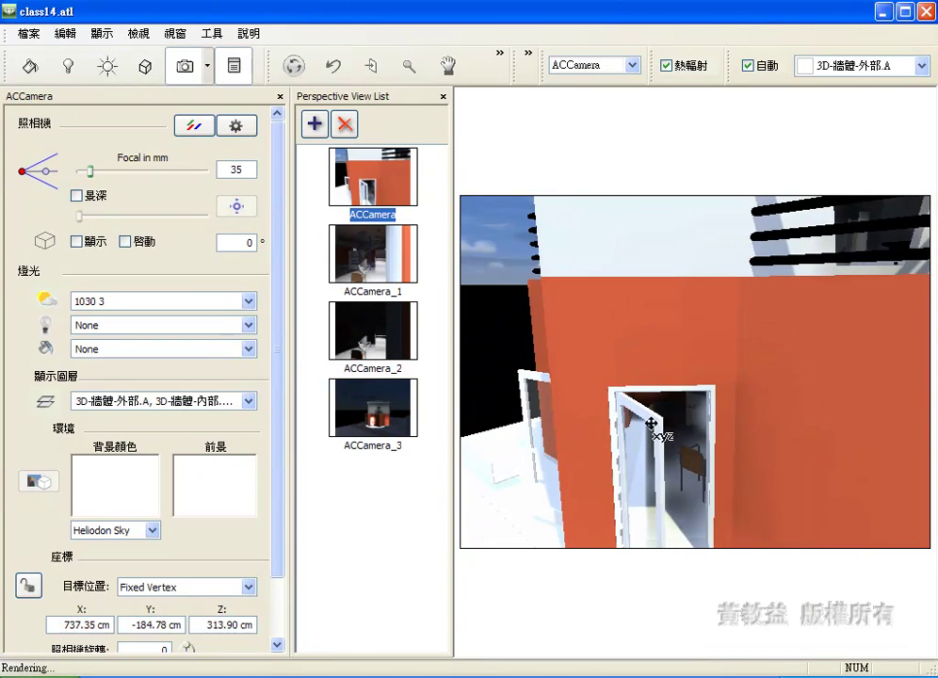